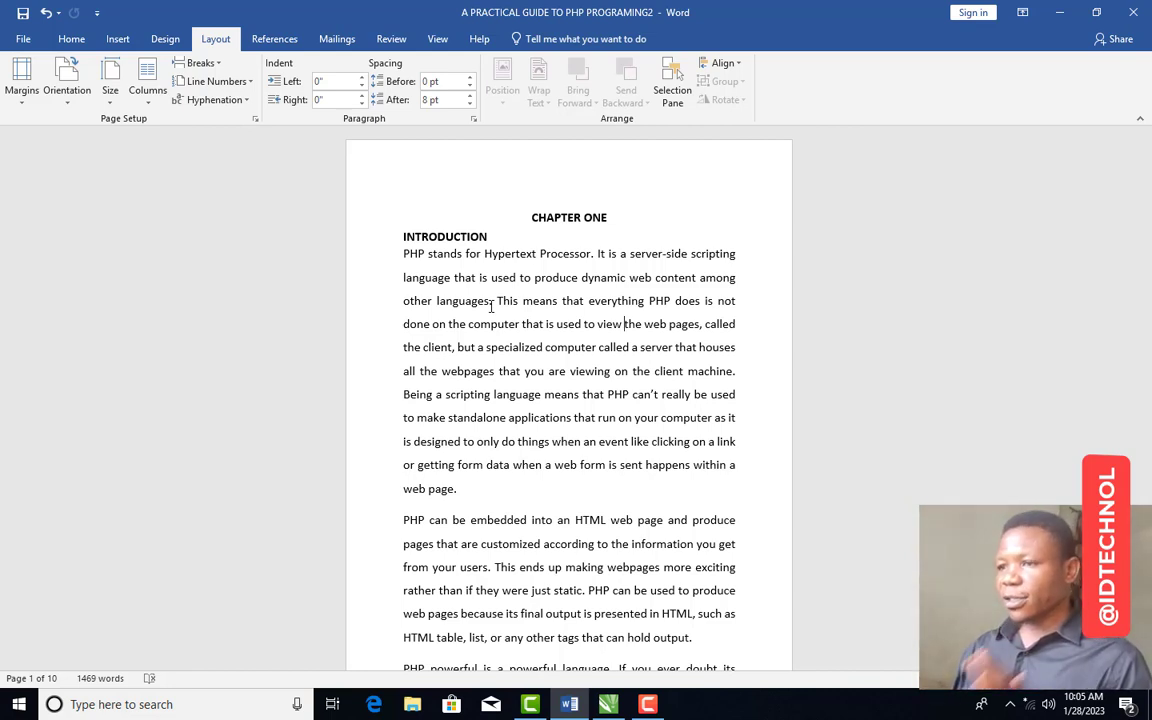
- Examine the Chapter One text in the Word document and the blank page prepared for it in CorelDRAW
left_click(606, 705)
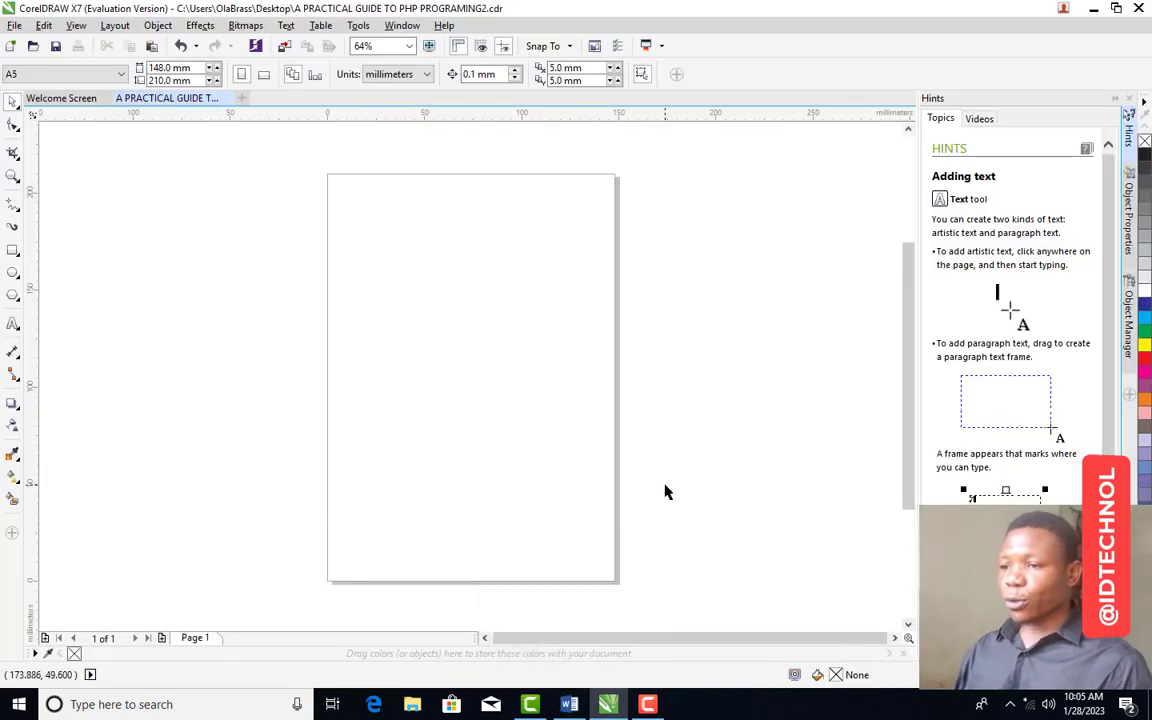
left_click(569, 705)
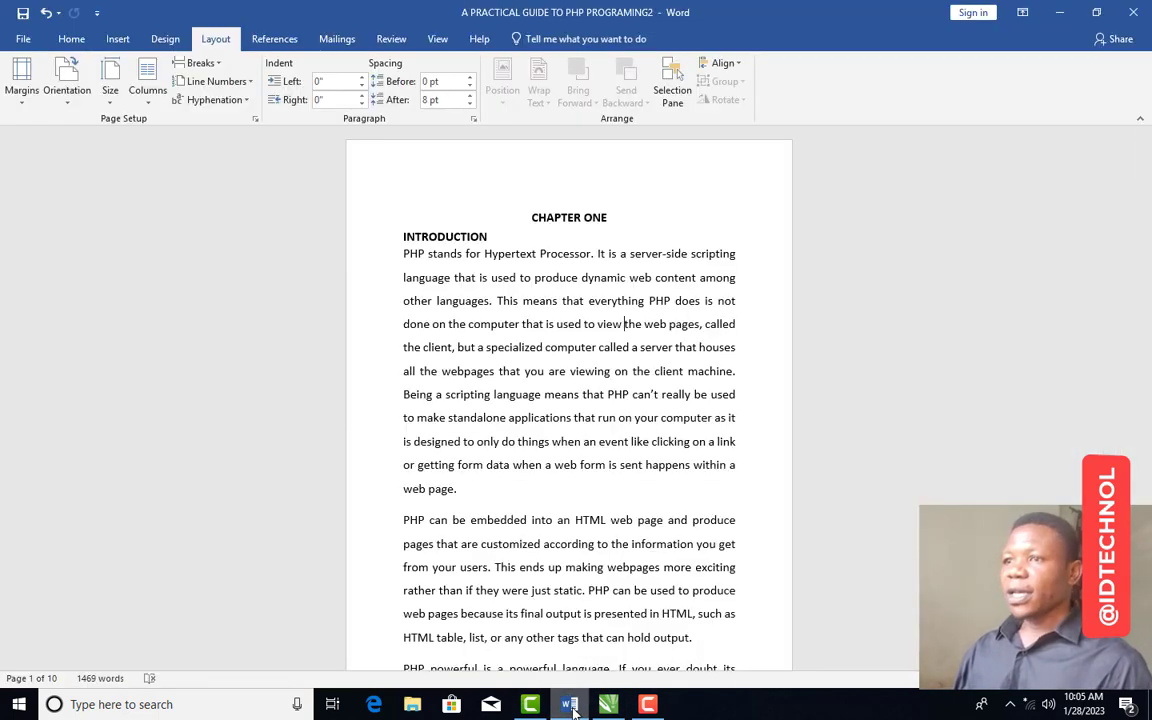
left_click(390, 256)
triple_click(444, 320)
left_click(653, 442)
scroll(600, 500, "down", 3)
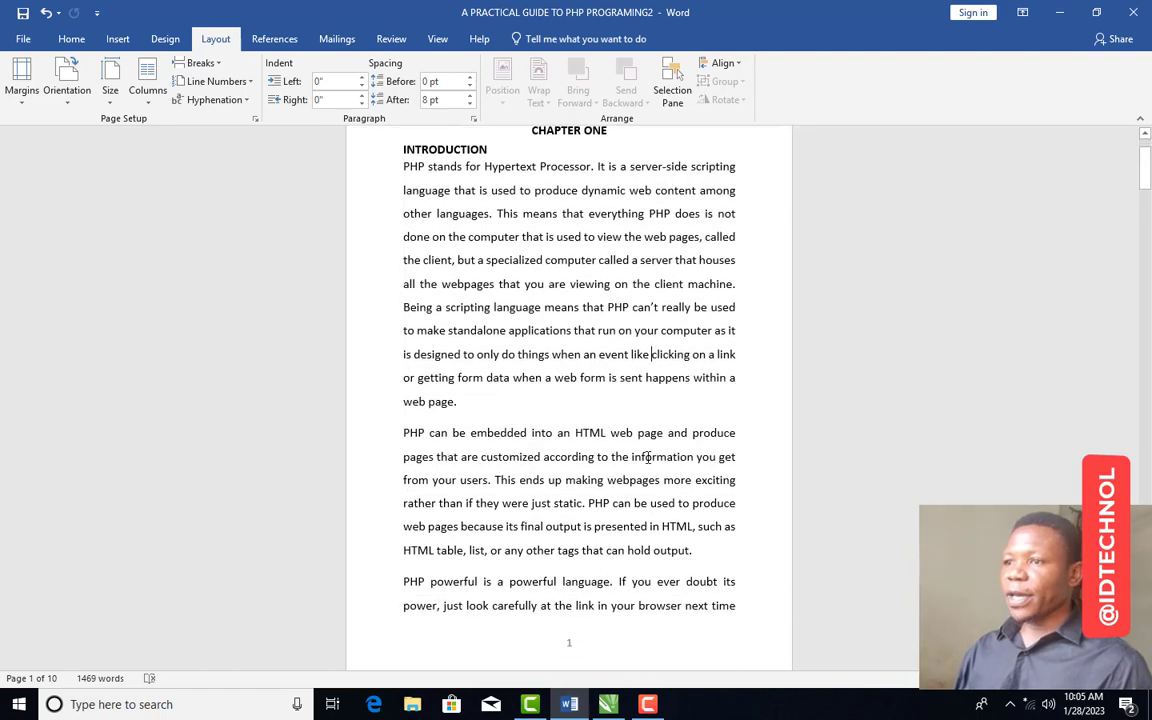
left_click(608, 705)
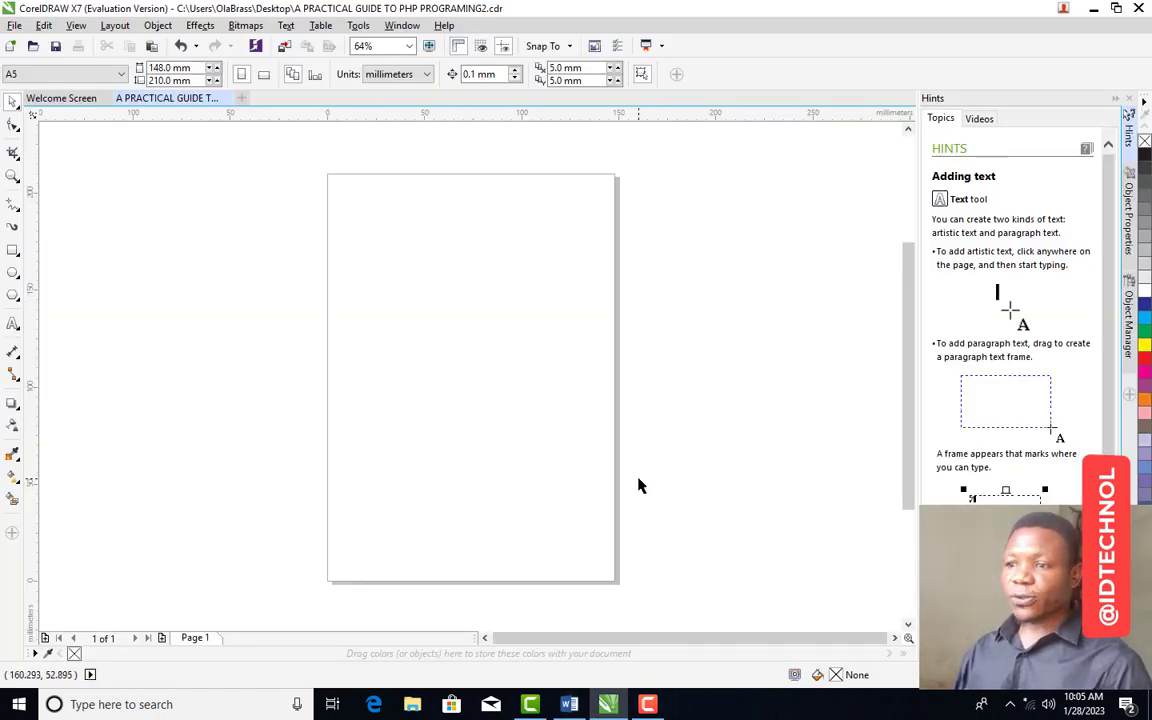
left_click(571, 706)
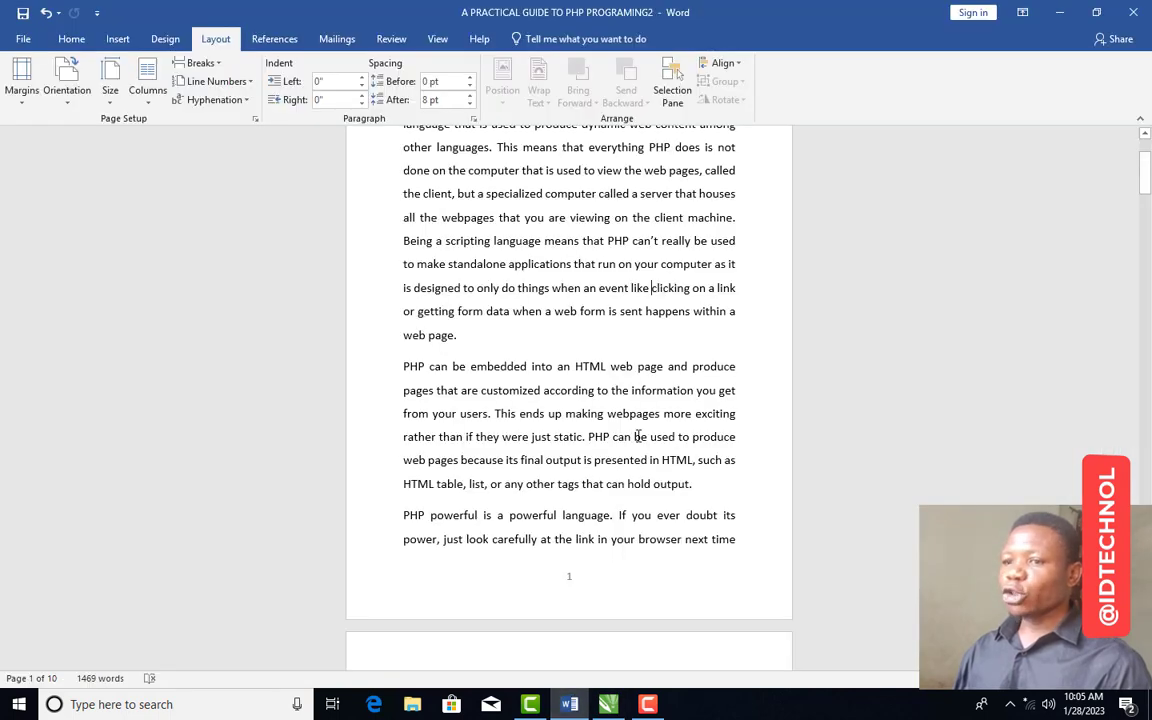
scroll(635, 437, "down", 3)
scroll(635, 437, "up", 6)
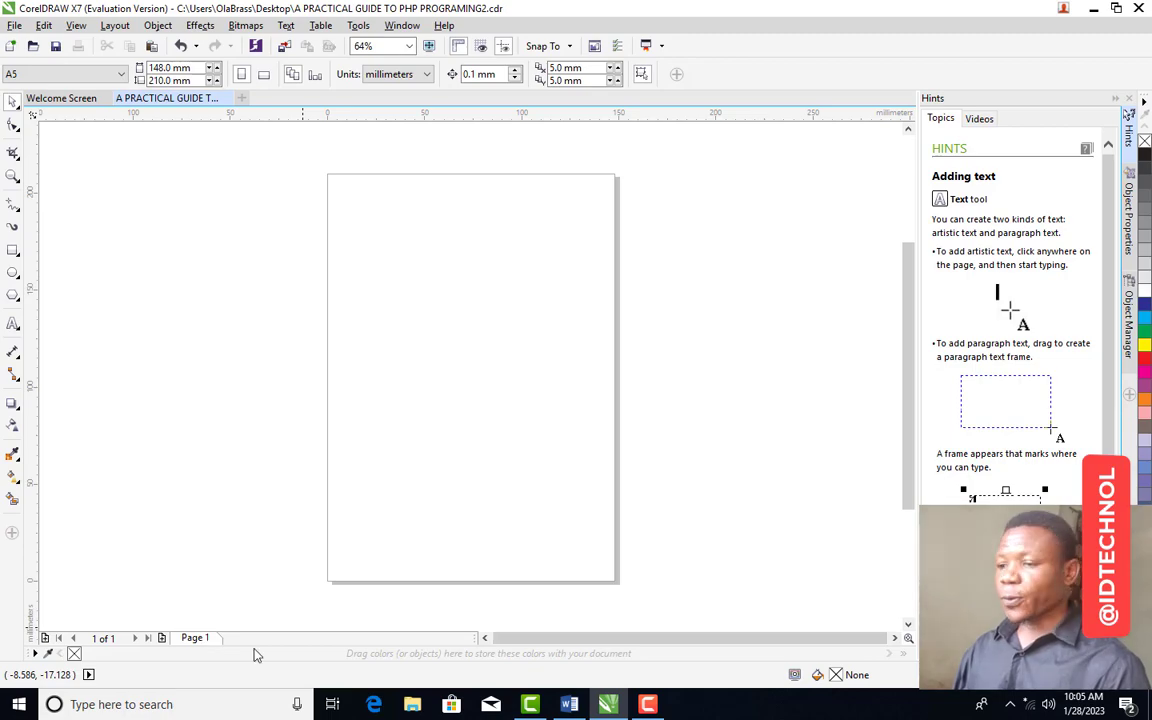
- Switch to Word and look through the PHP guide's pages as far as the XAMPP Control Panel picture
key("alt+Tab")
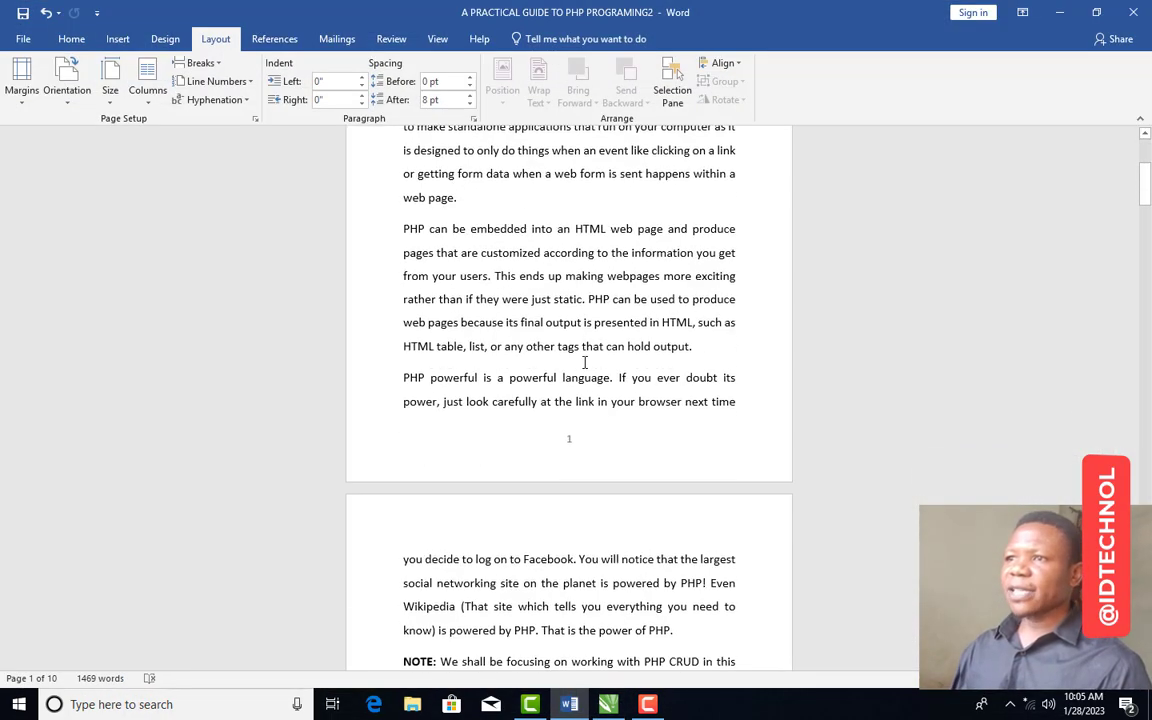
scroll(585, 362, "down", 20)
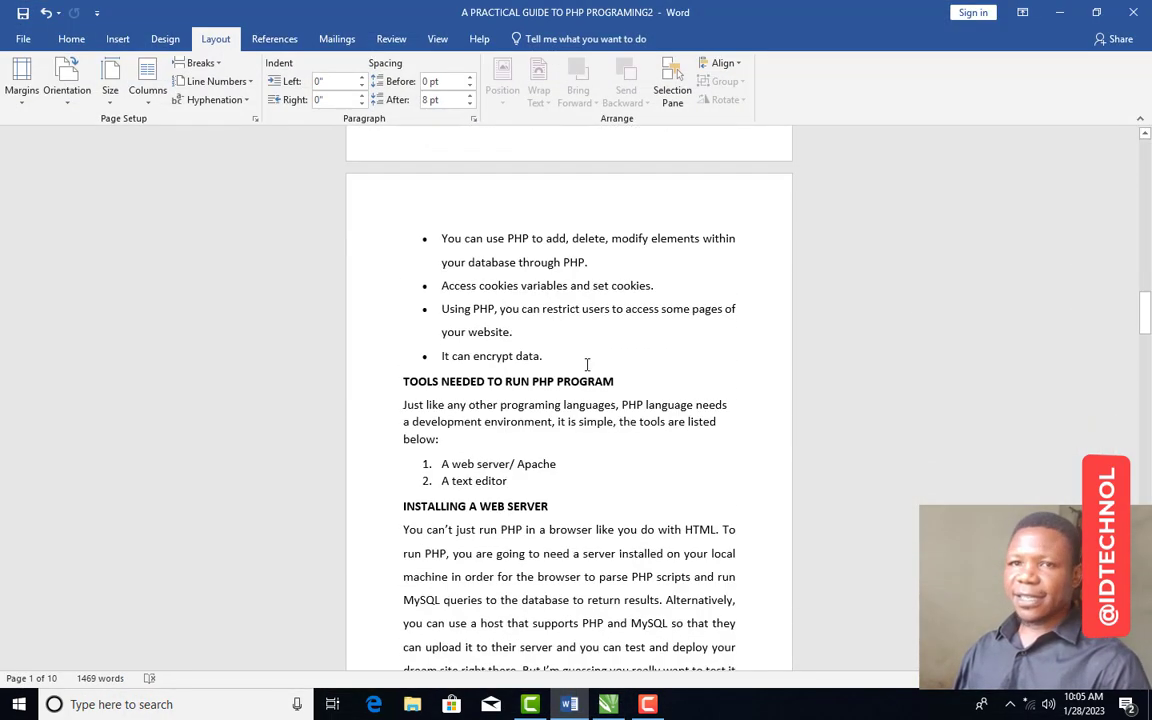
scroll(587, 364, "down", 20)
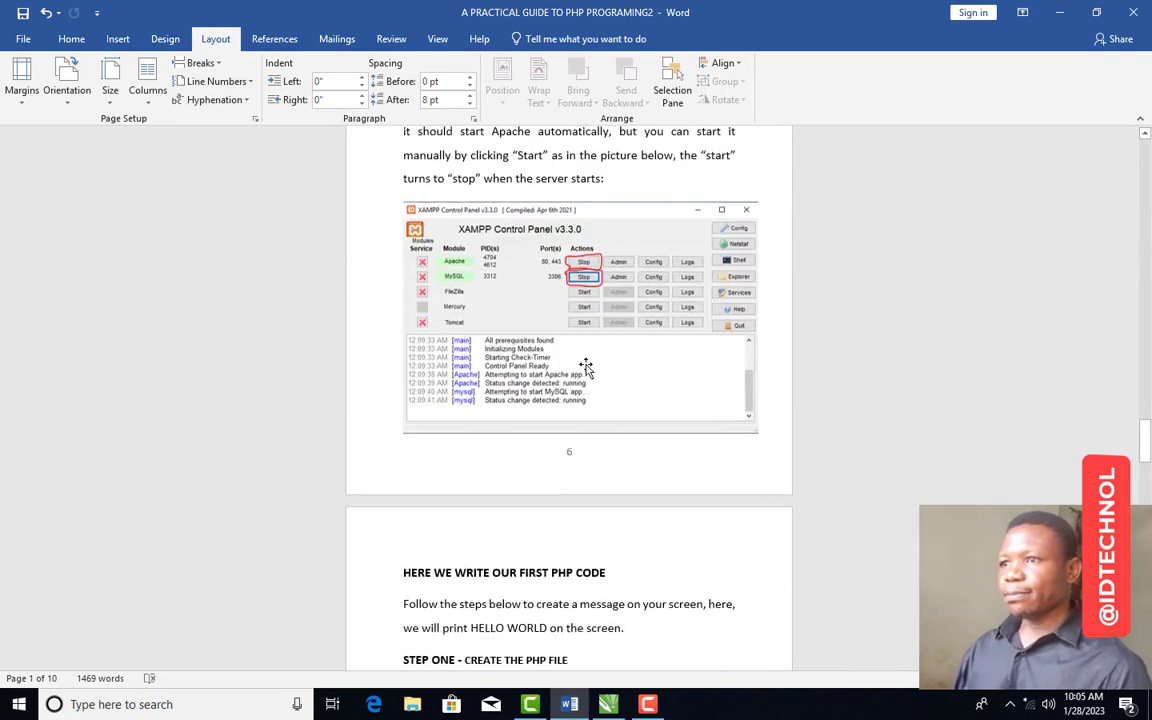
scroll(586, 365, "down", 3)
scroll(586, 365, "up", 3)
left_click(612, 362)
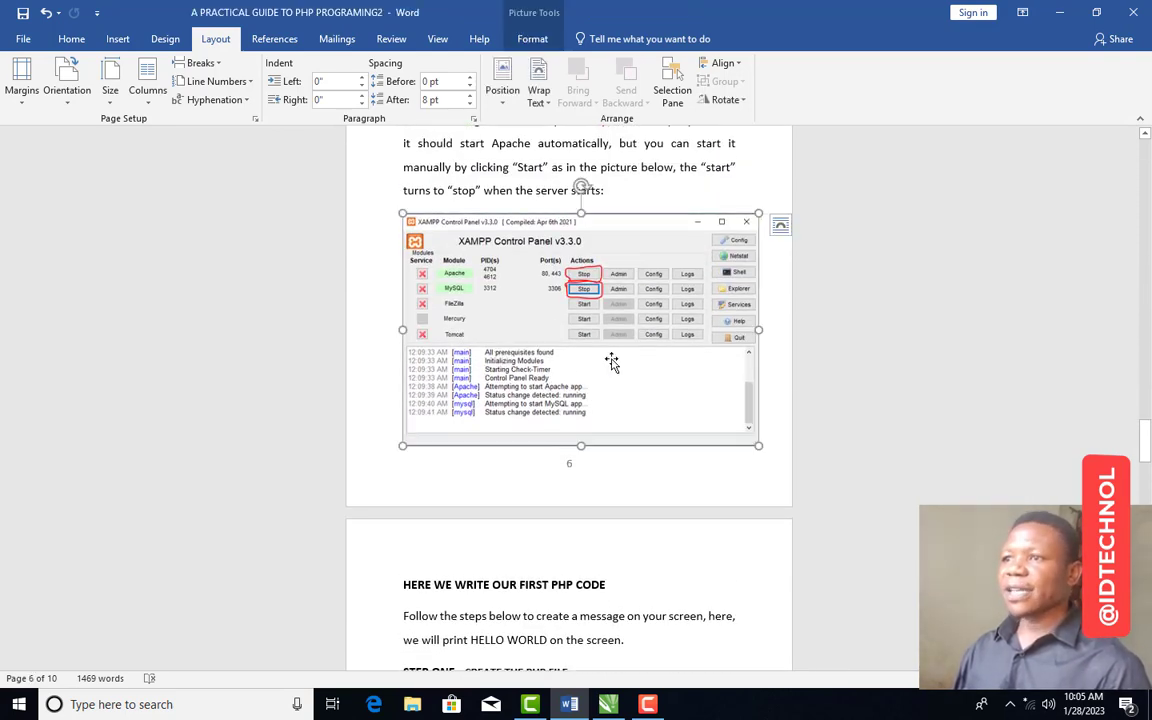
scroll(510, 360, "up", 5)
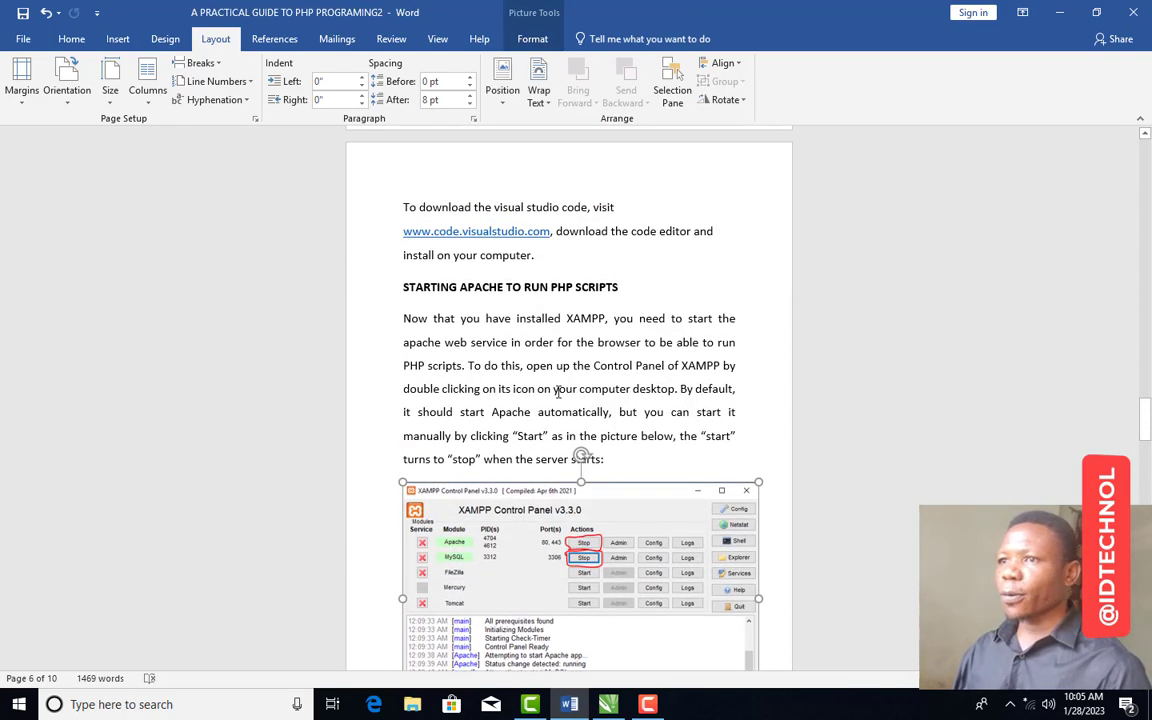
- Try copying page 6's text and XAMPP picture from Word onto the CorelDRAW page, and delete the pasted object
scroll(558, 392, "down", 1)
left_click_drag(402, 169, 764, 634)
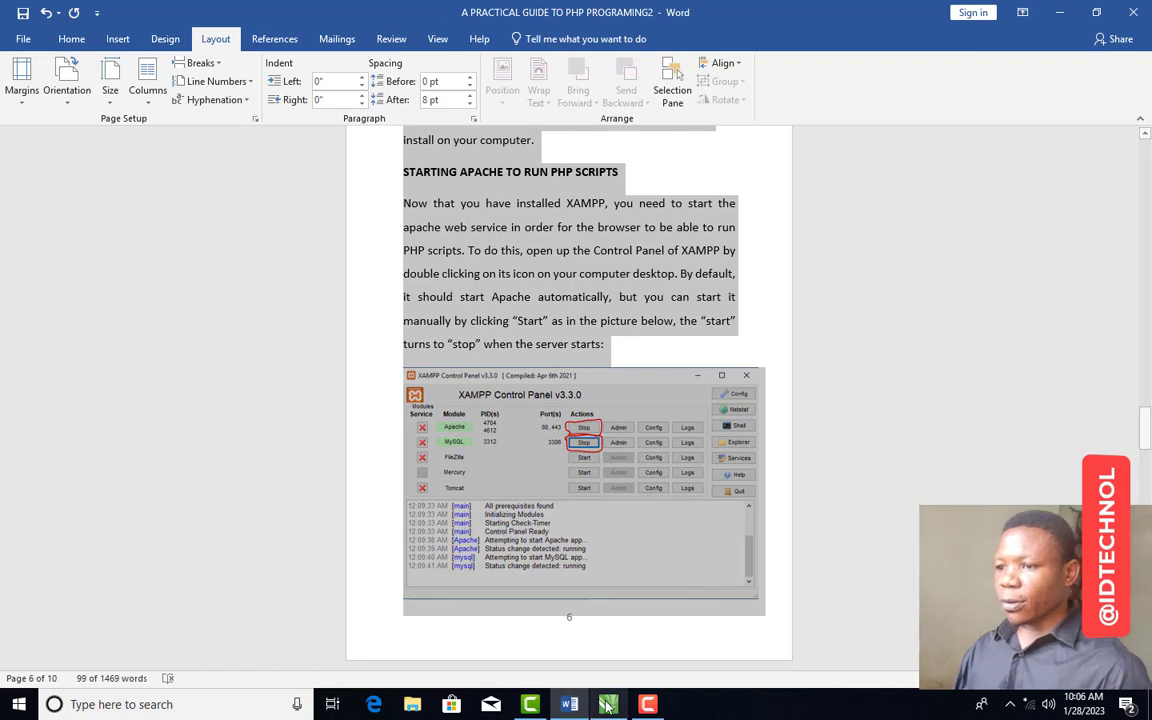
key("alt+Tab")
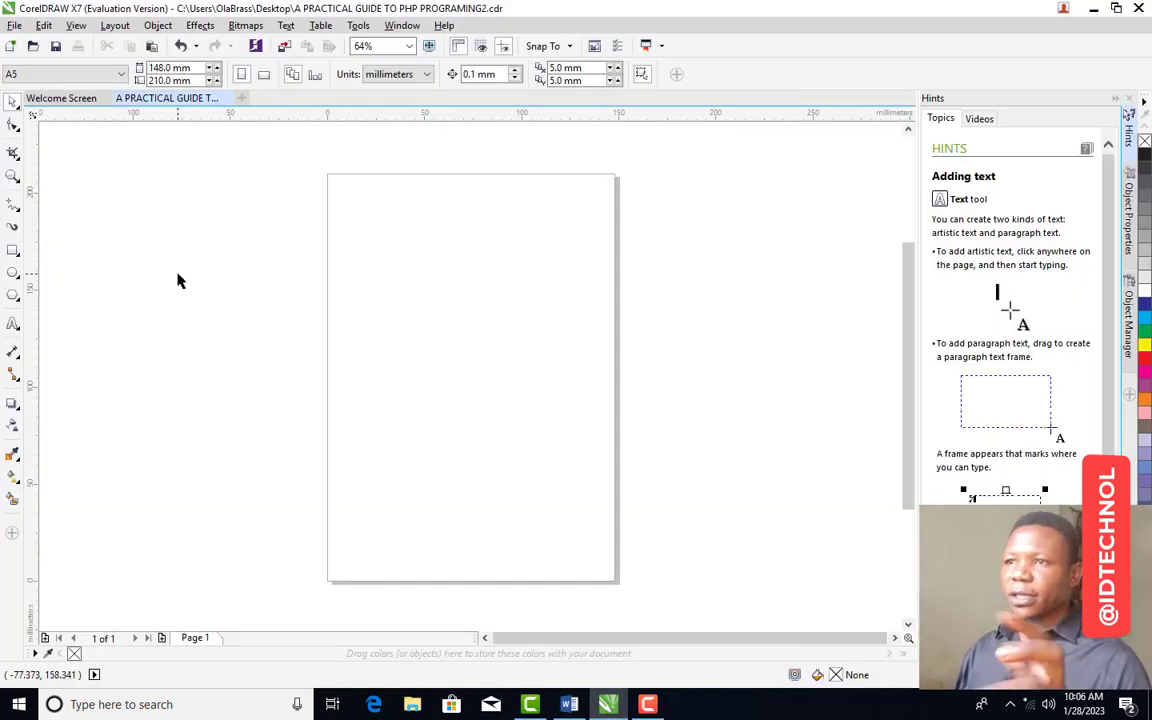
key("ctrl+v")
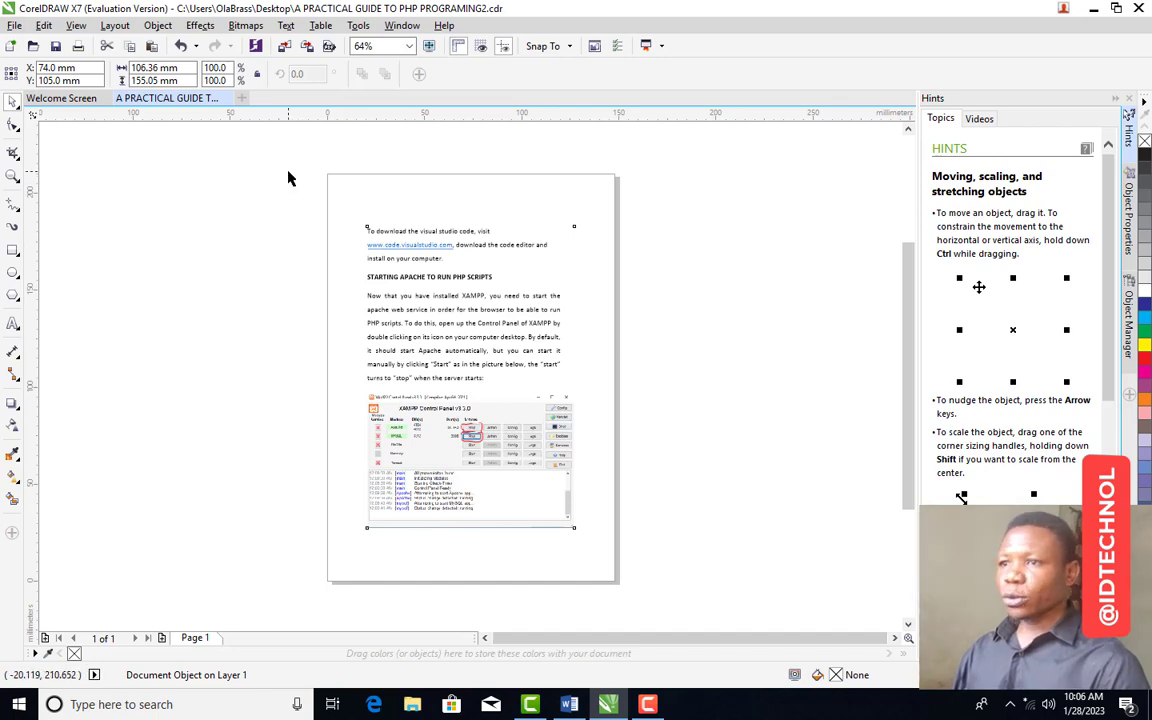
left_click_drag(288, 174, 705, 602)
key("Delete")
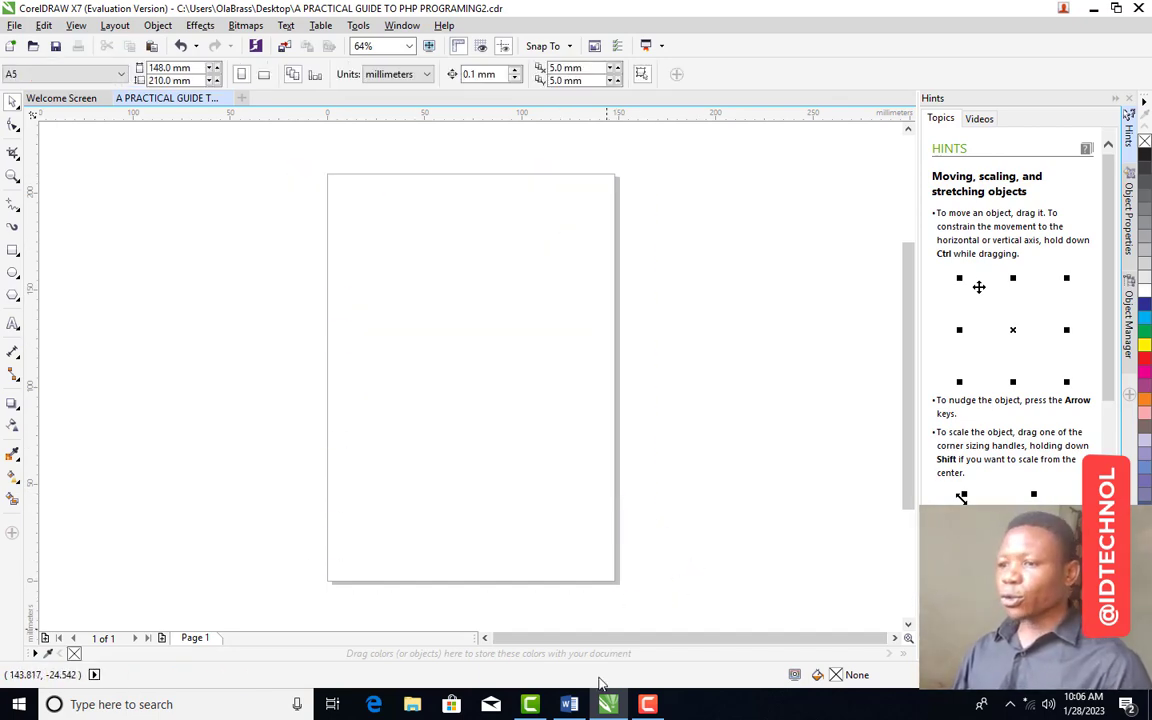
- Switch to Word, deselect the page 6 content and return to the Chapter One page at the document's start
left_click(569, 704)
scroll(710, 422, "up", 1)
scroll(710, 422, "up", 1)
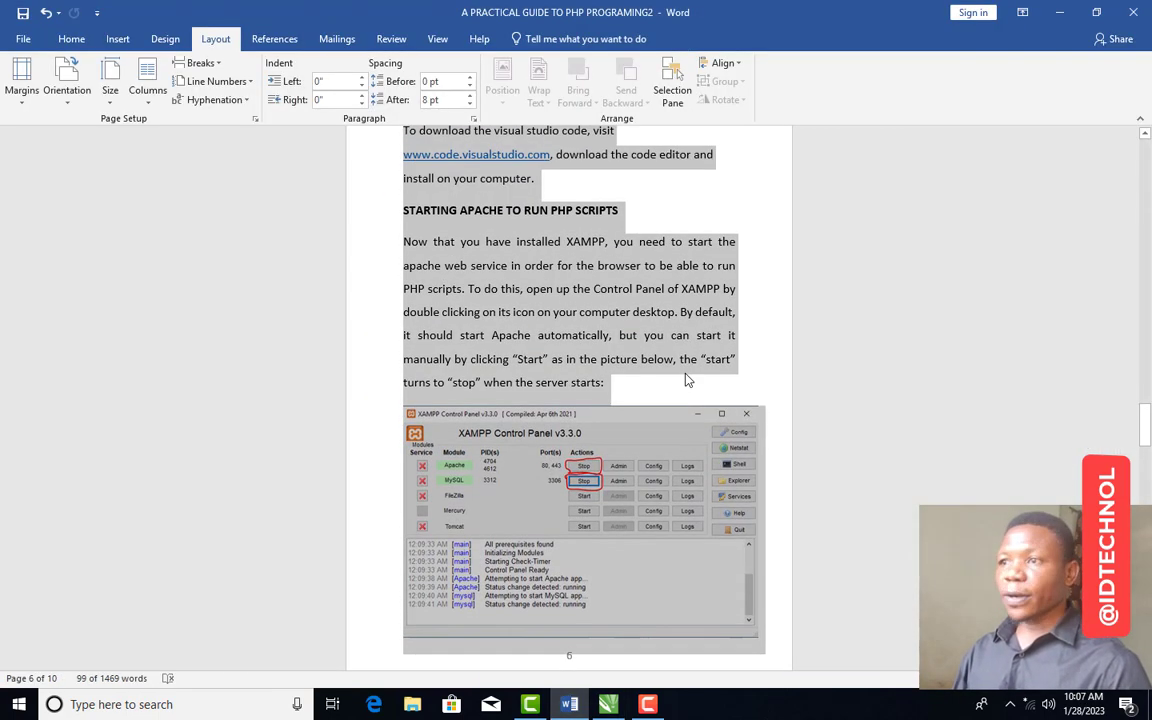
left_click(616, 336)
scroll(685, 376, "up", 15)
scroll(685, 376, "up", 20)
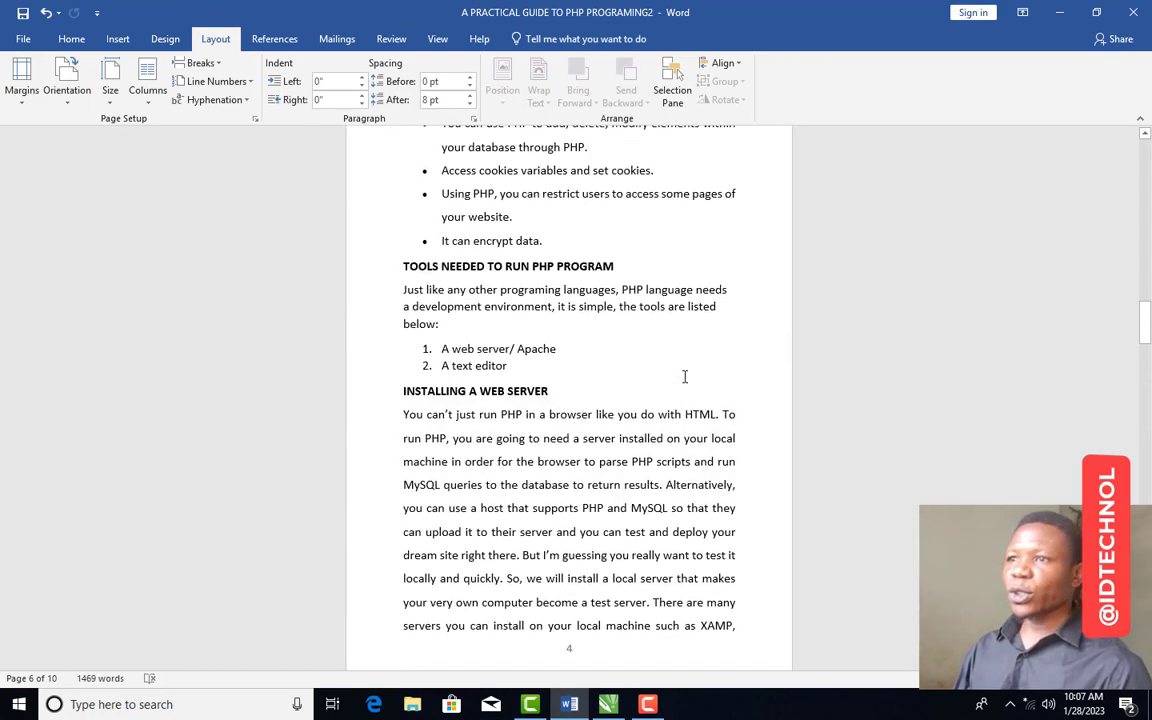
scroll(685, 376, "up", 20)
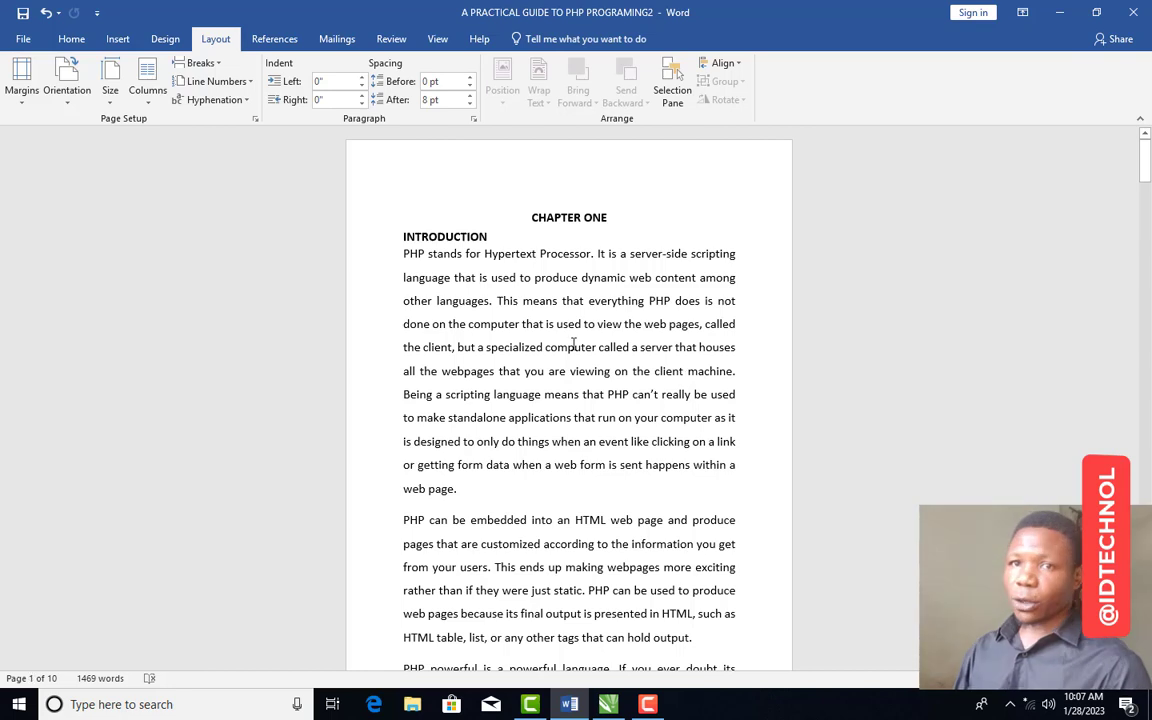
- Switch to CorelDRAW and set the page size to A5
key("alt+Tab")
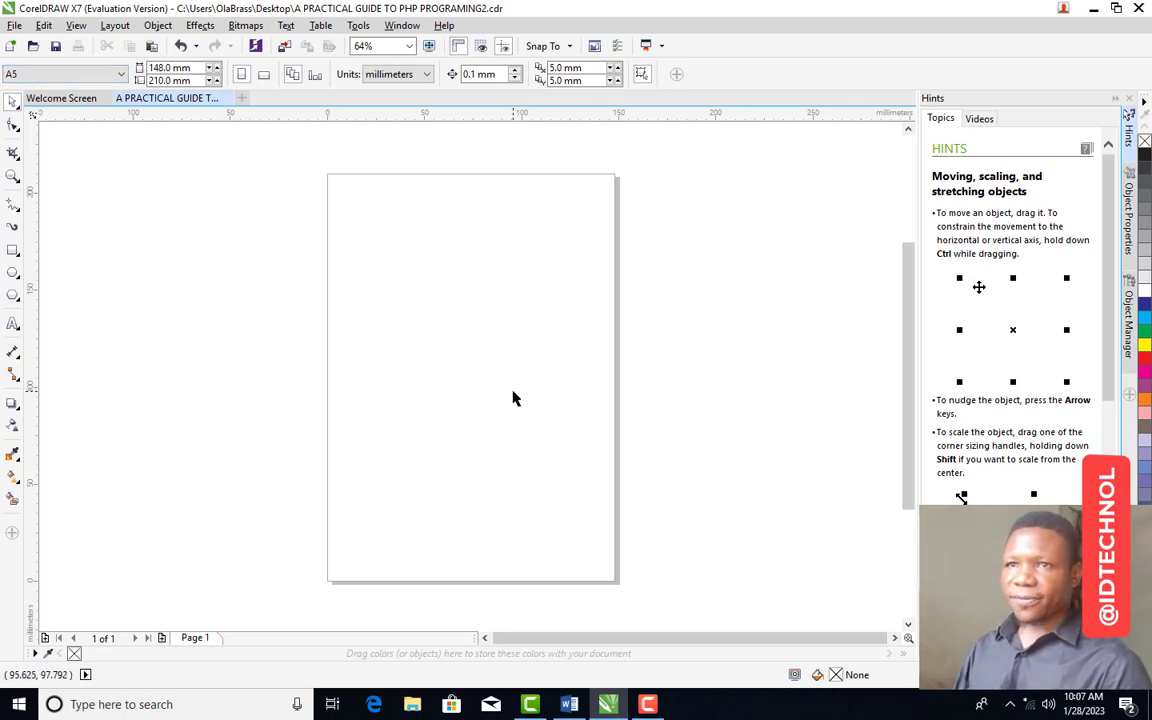
left_click(120, 73)
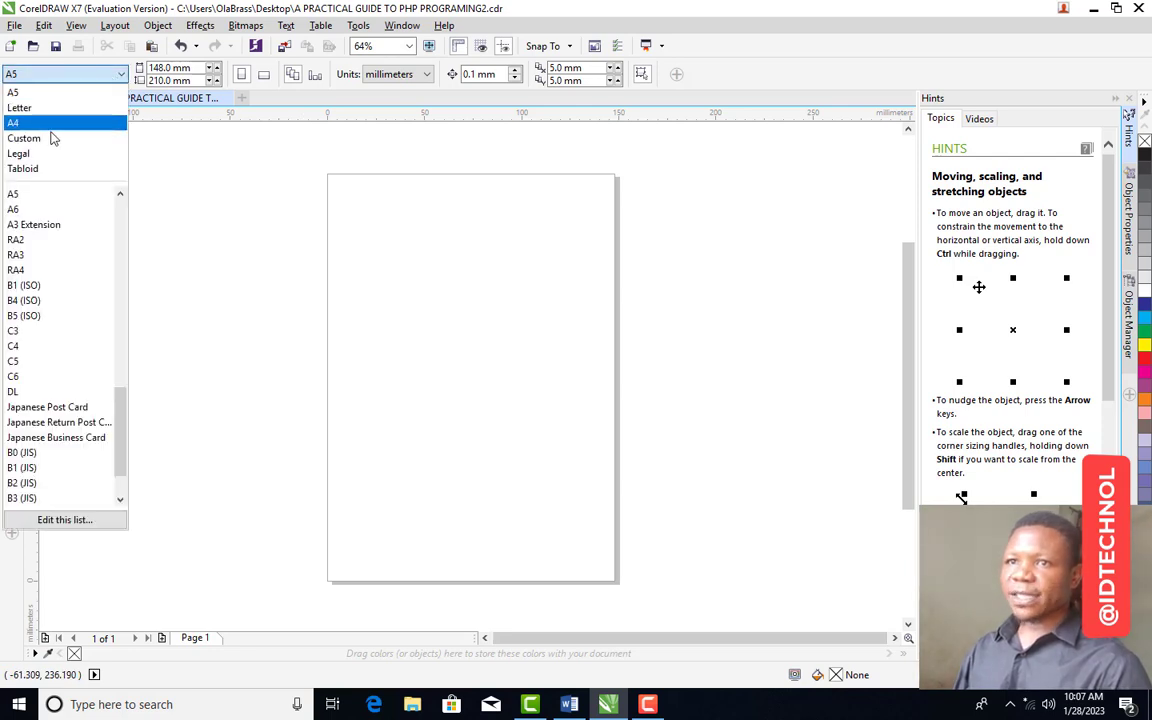
left_click(40, 92)
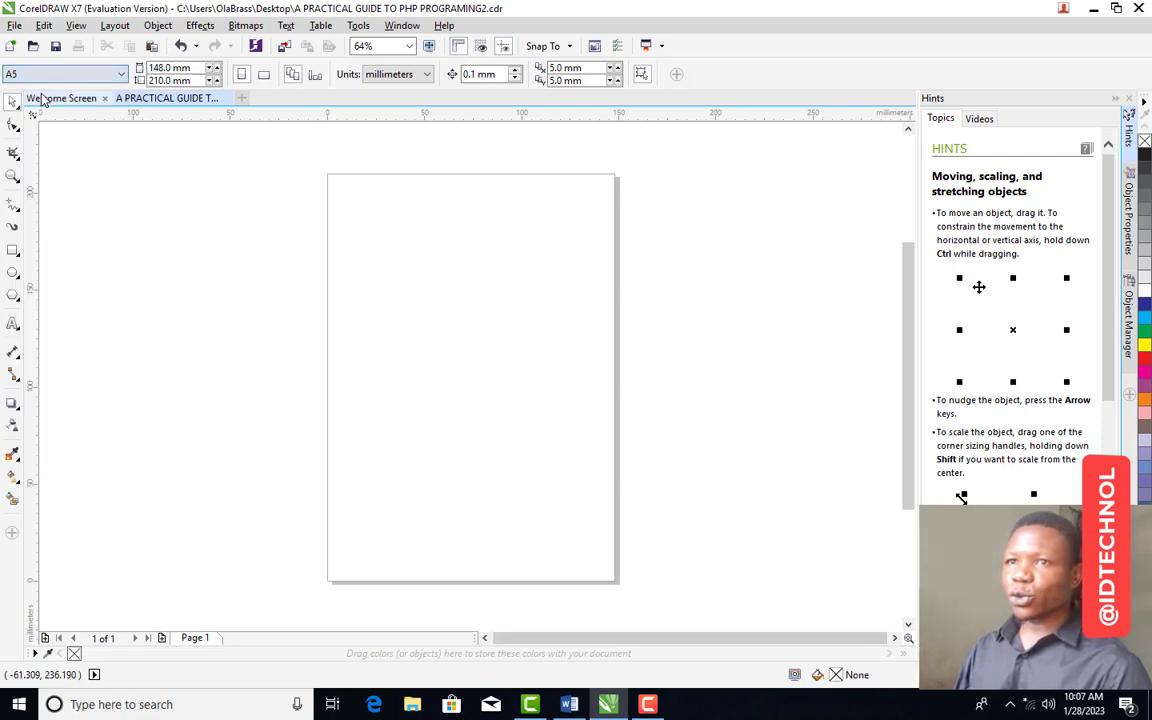
left_click(569, 704)
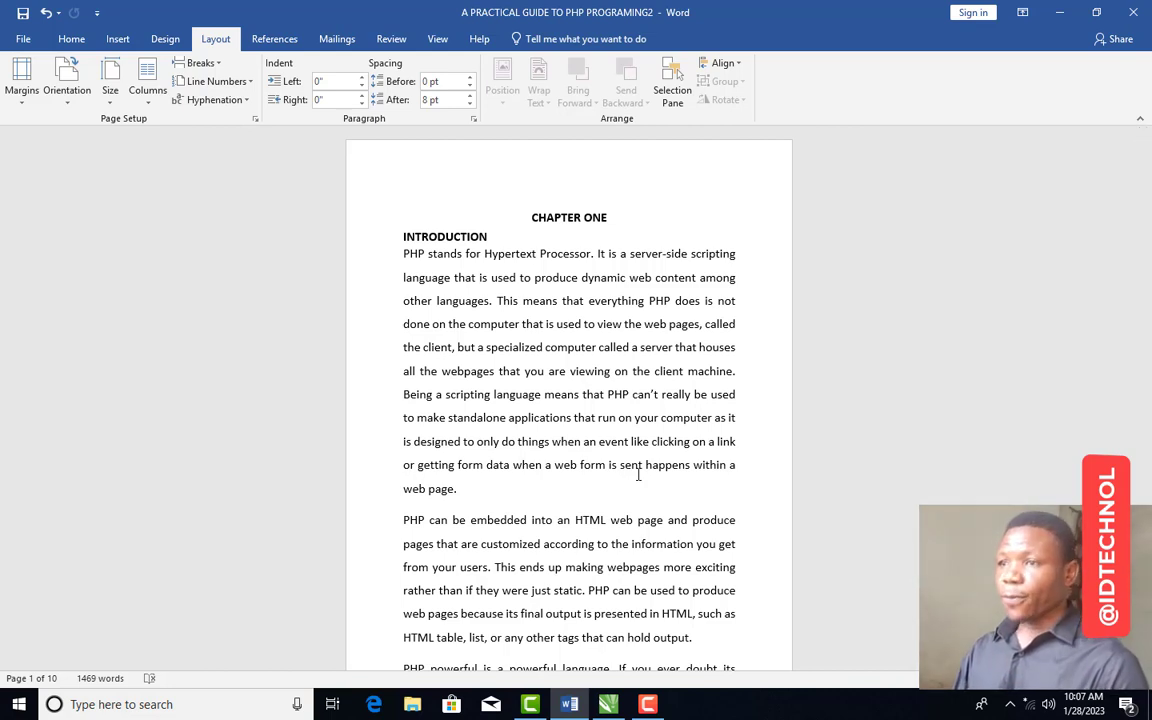
left_click(608, 704)
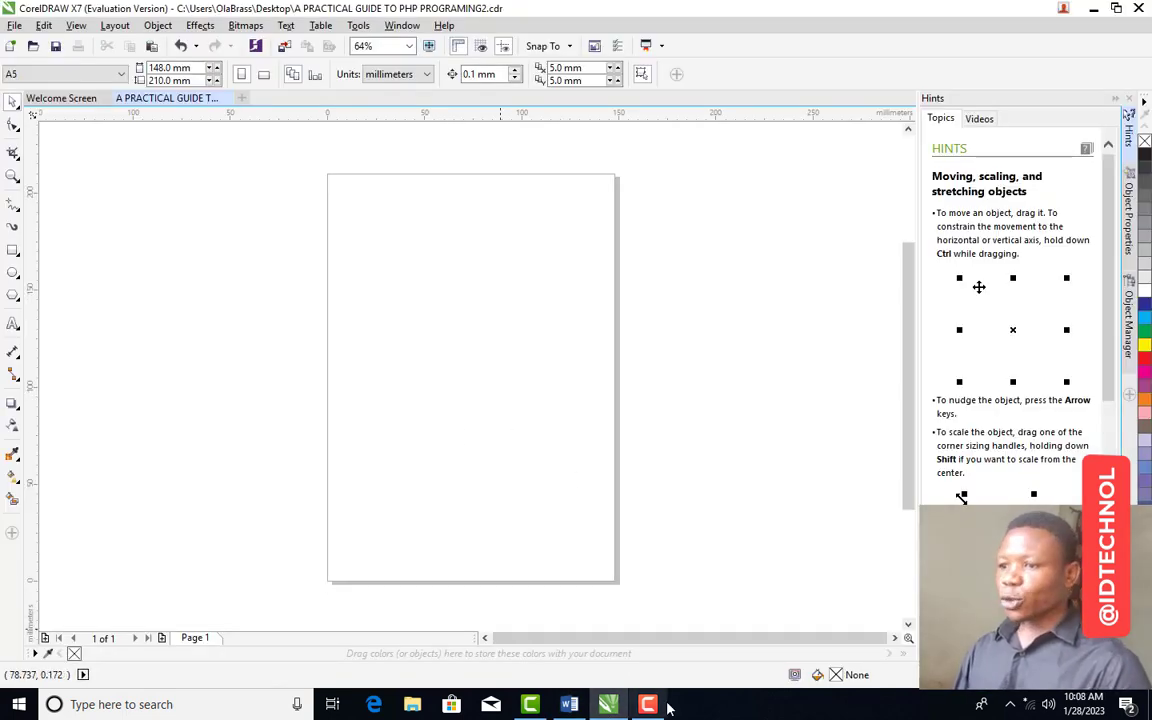
key("alt+Tab")
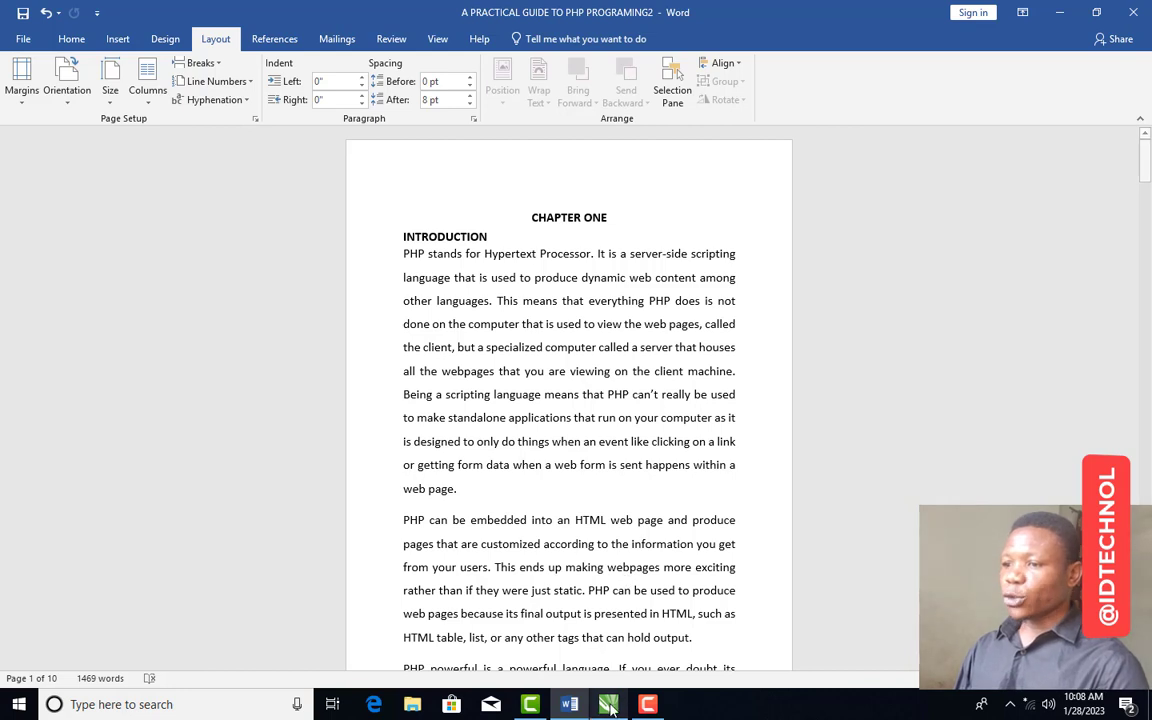
key("alt+Tab")
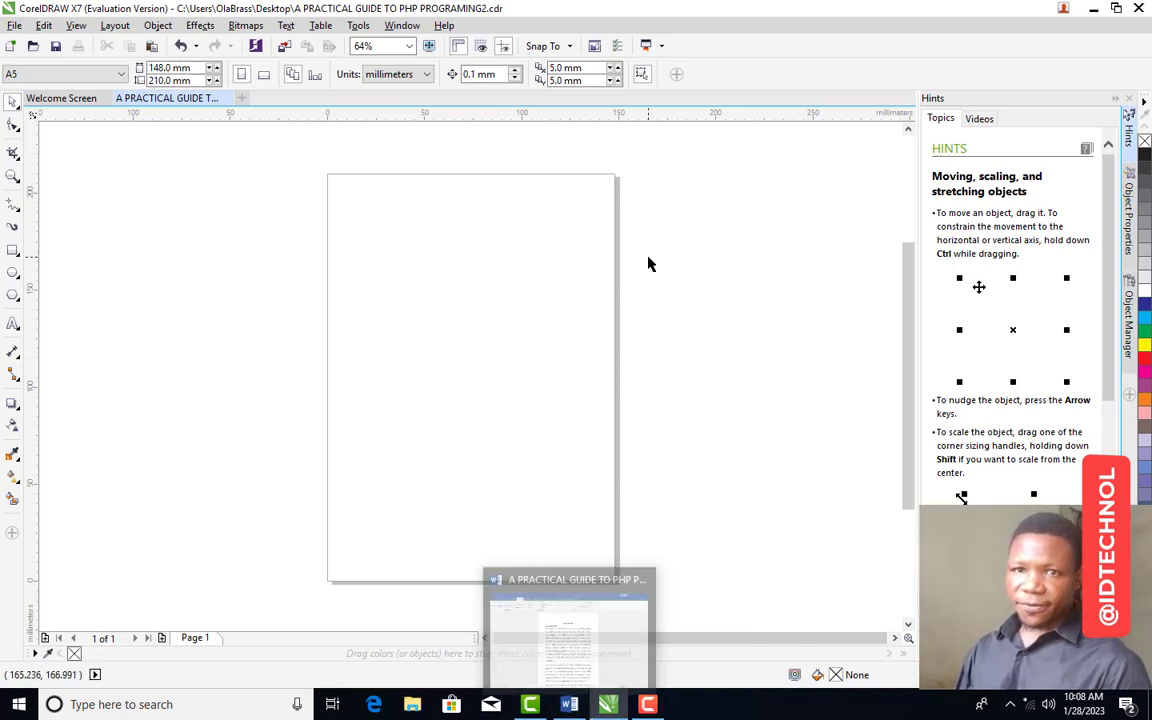
key("alt+Tab")
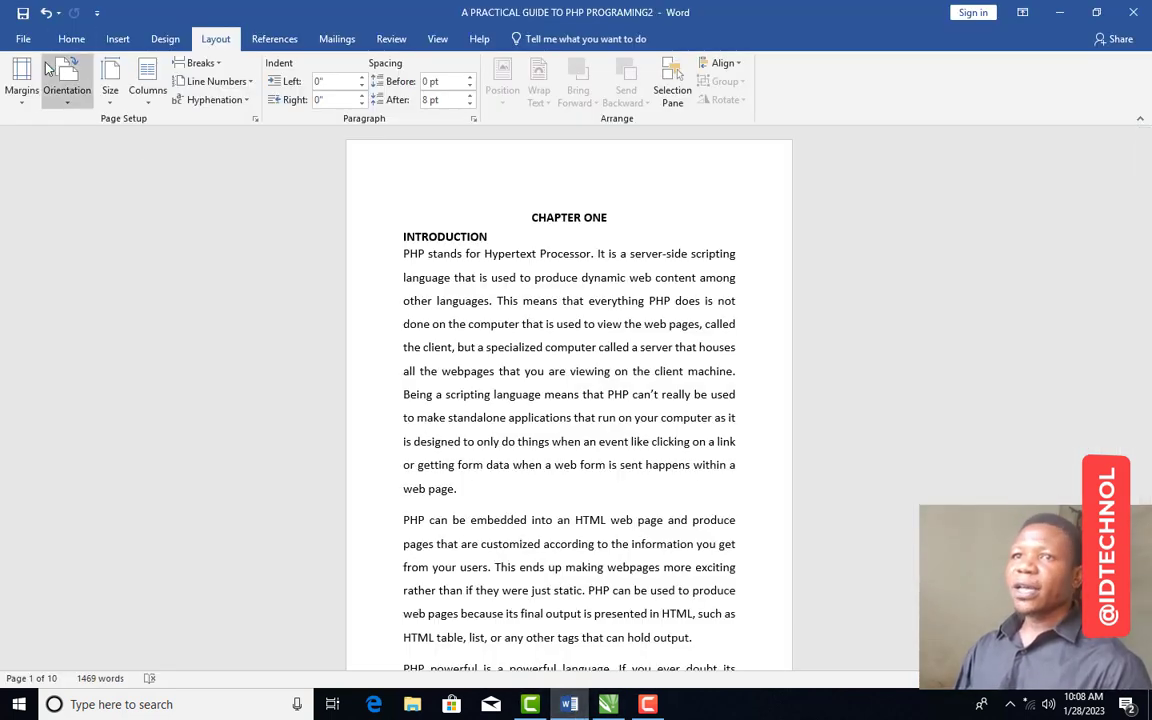
scroll(522, 316, "down", 8)
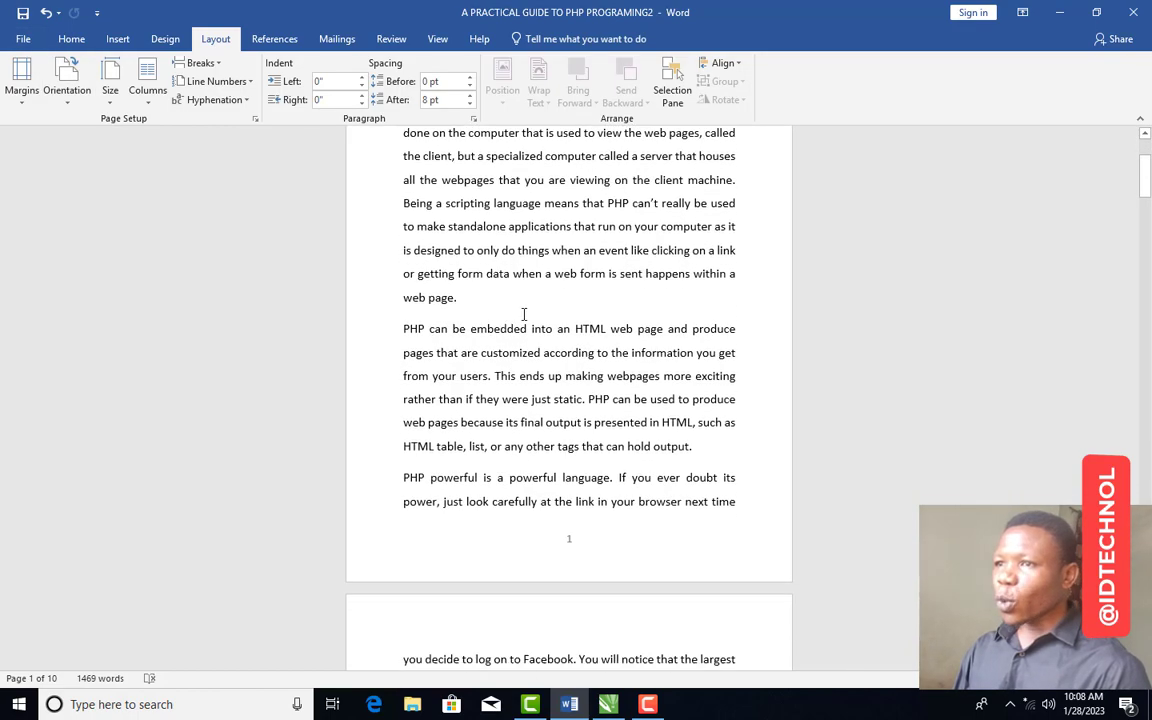
scroll(522, 315, "up", 7)
scroll(522, 316, "up", 1)
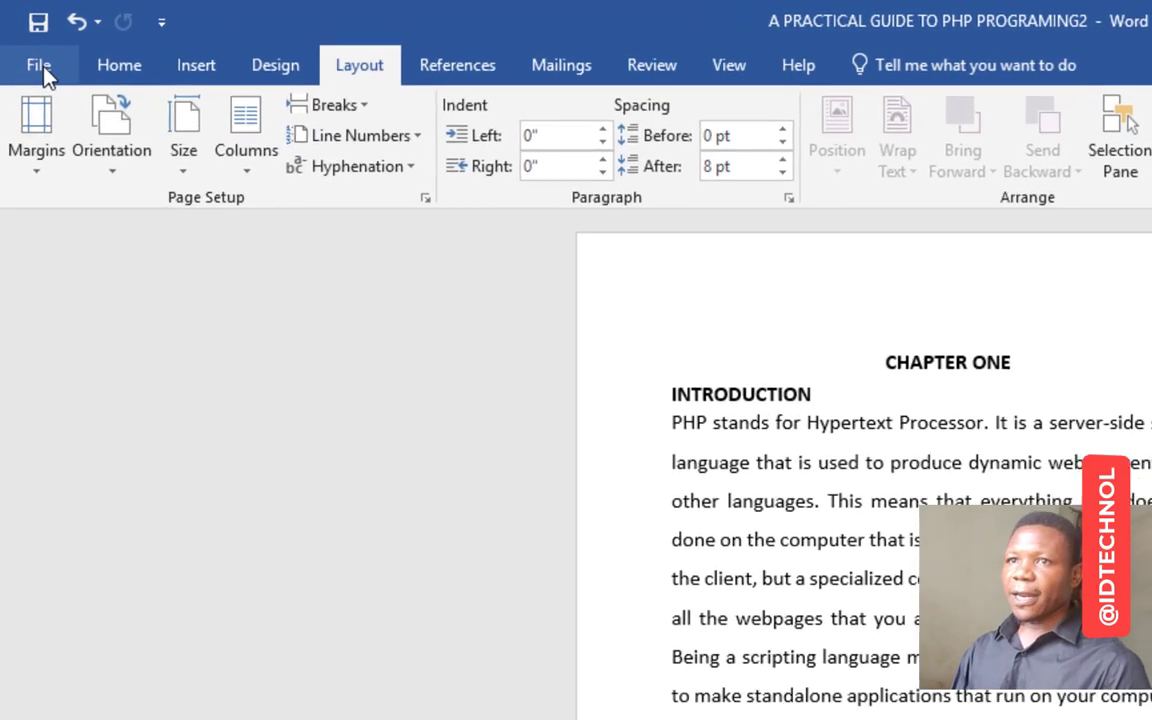
- Save the Word document to the Desktop as a PDF named "A PRACTICAL GUIDE TO PHP PROGRAMING2"
left_click(25, 42)
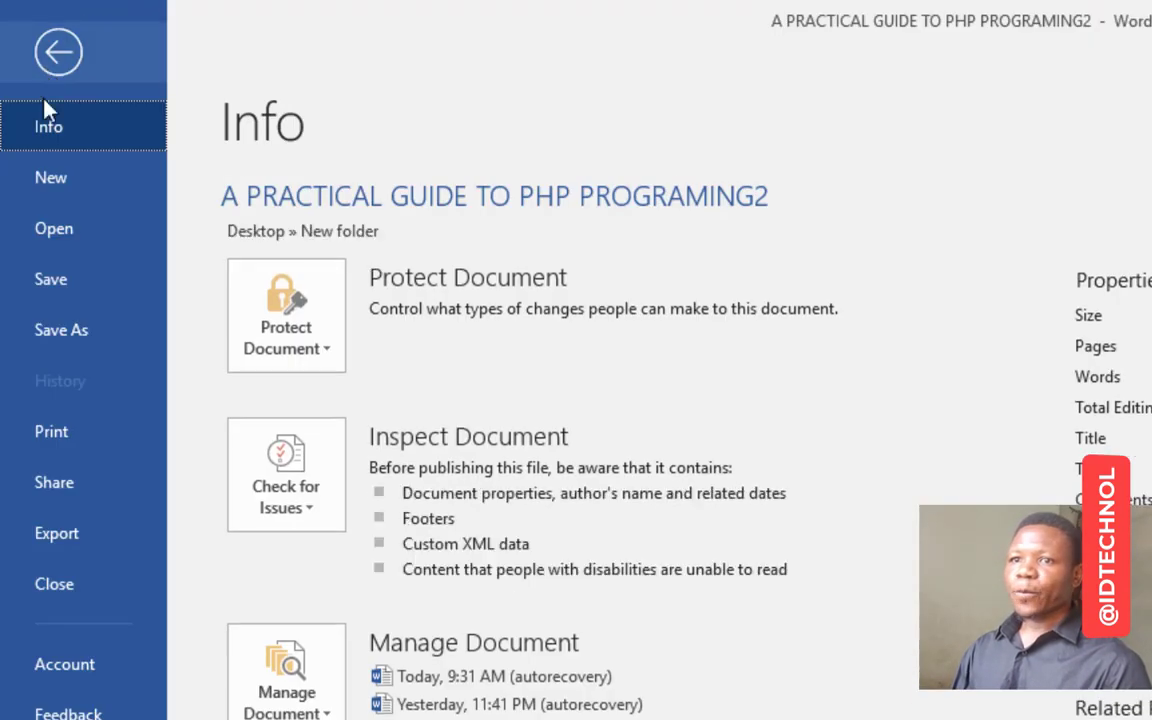
left_click(75, 333)
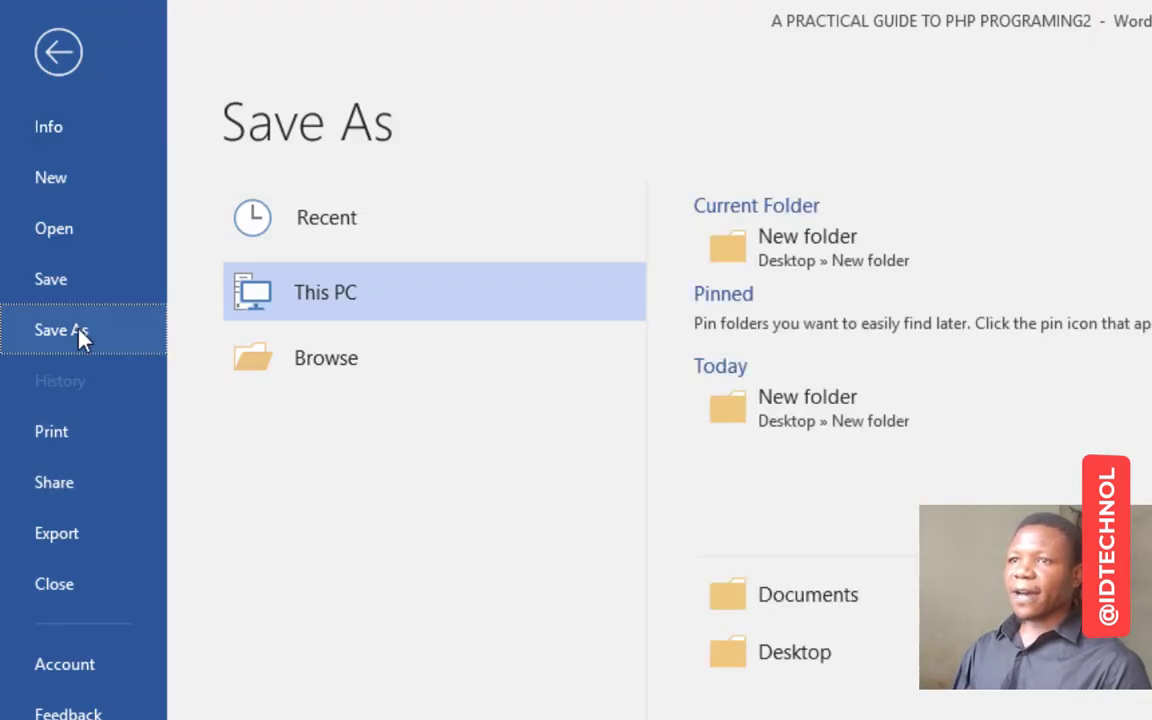
left_click(353, 313)
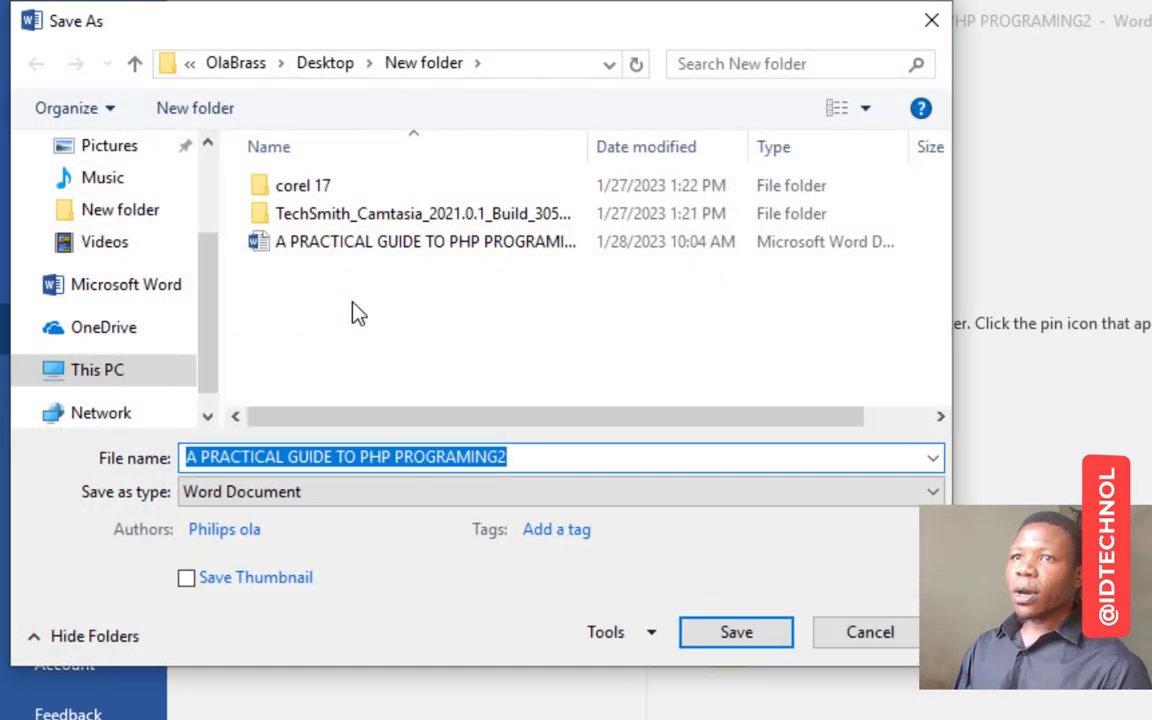
left_click(106, 204)
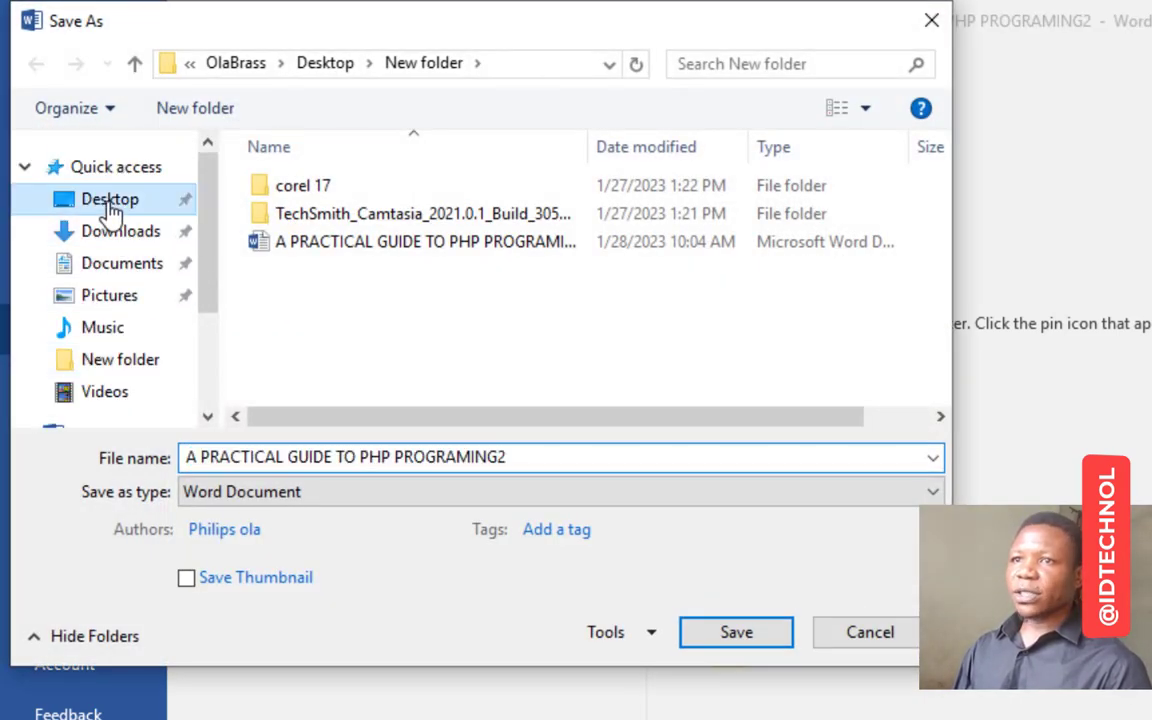
left_click(581, 454)
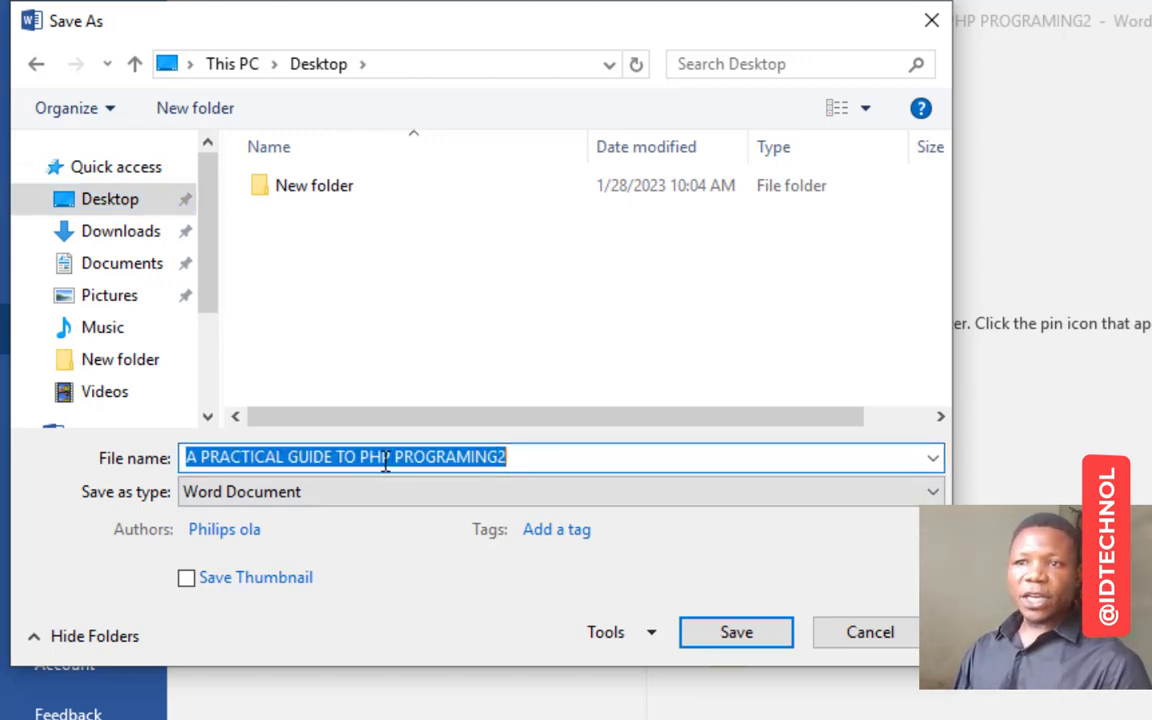
left_click(200, 492)
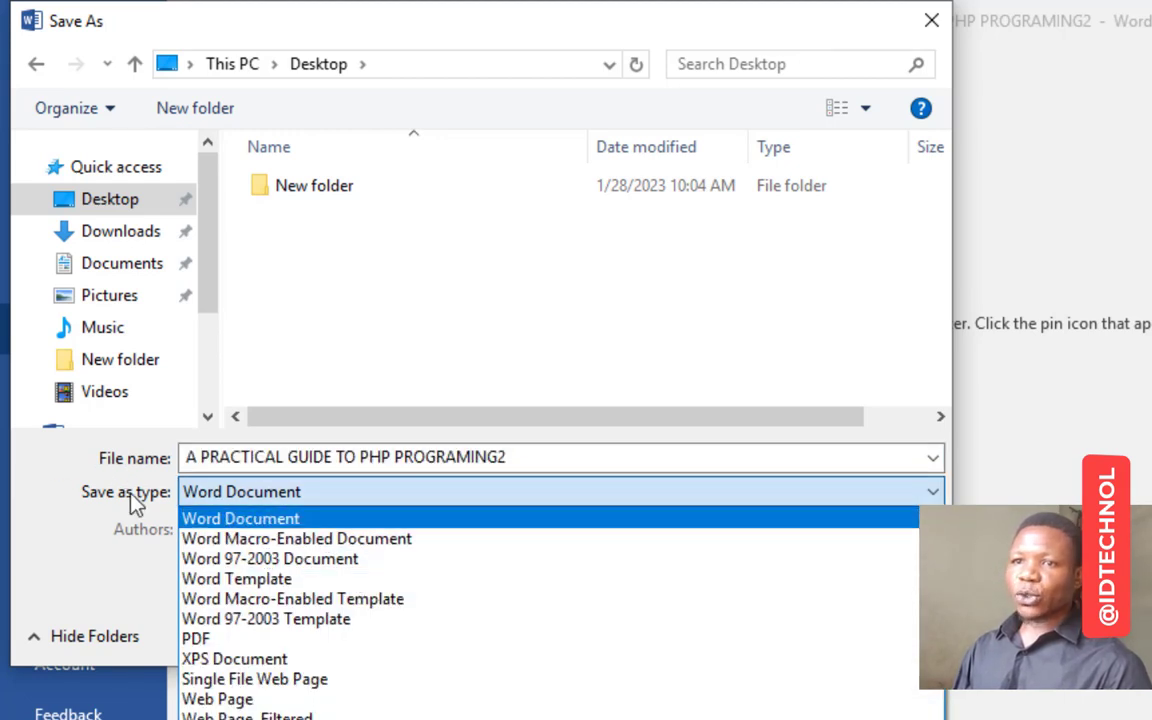
left_click(334, 640)
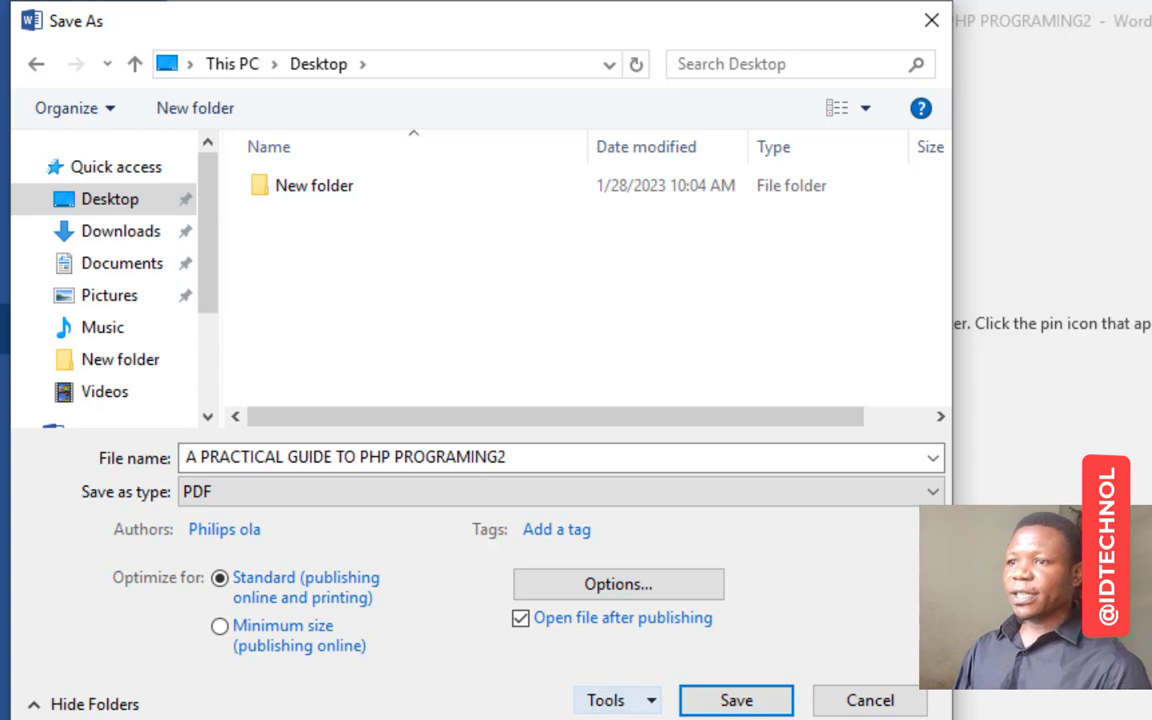
left_click(737, 700)
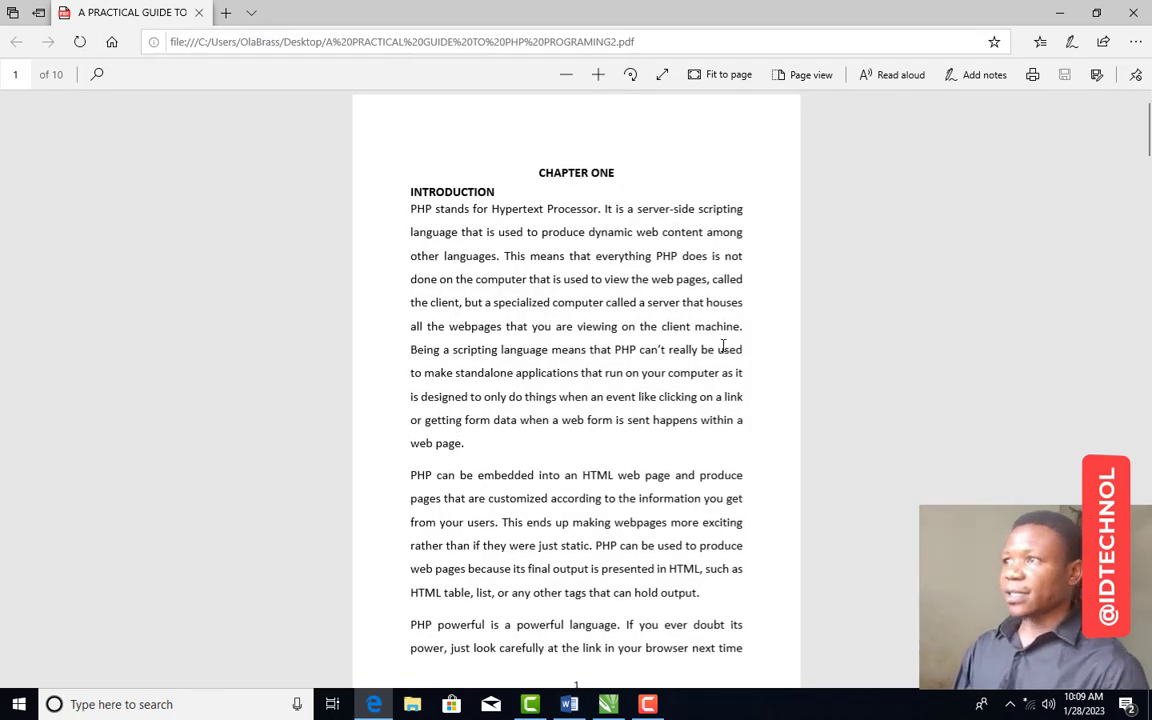
- Look through the published PDF in the browser, minimize the open windows and locate the PDF file on the desktop
scroll(663, 316, "down", 15)
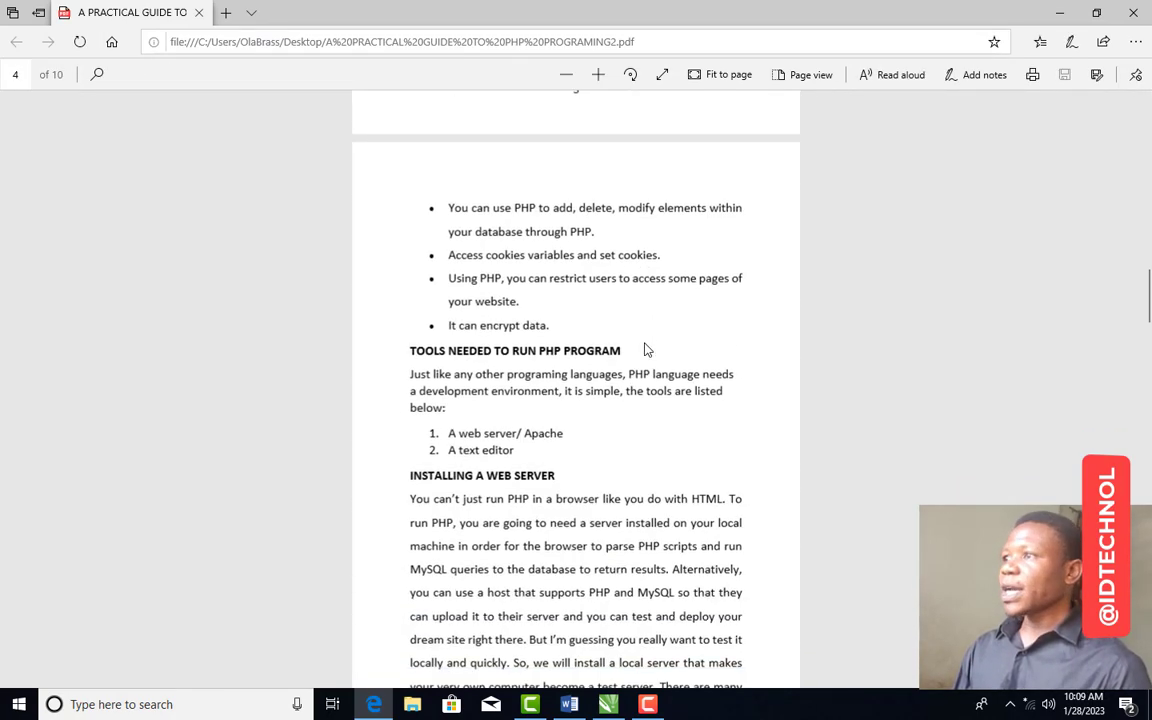
scroll(645, 347, "up", 5)
left_click(1060, 12)
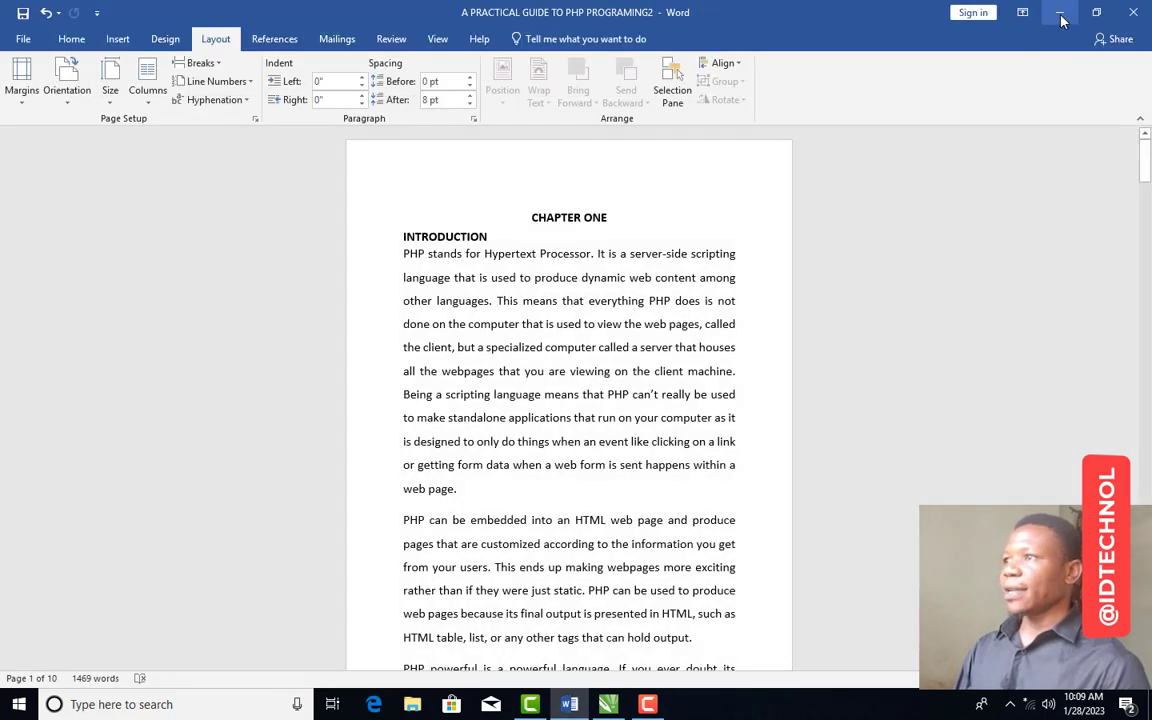
left_click(1056, 10)
left_click(1095, 10)
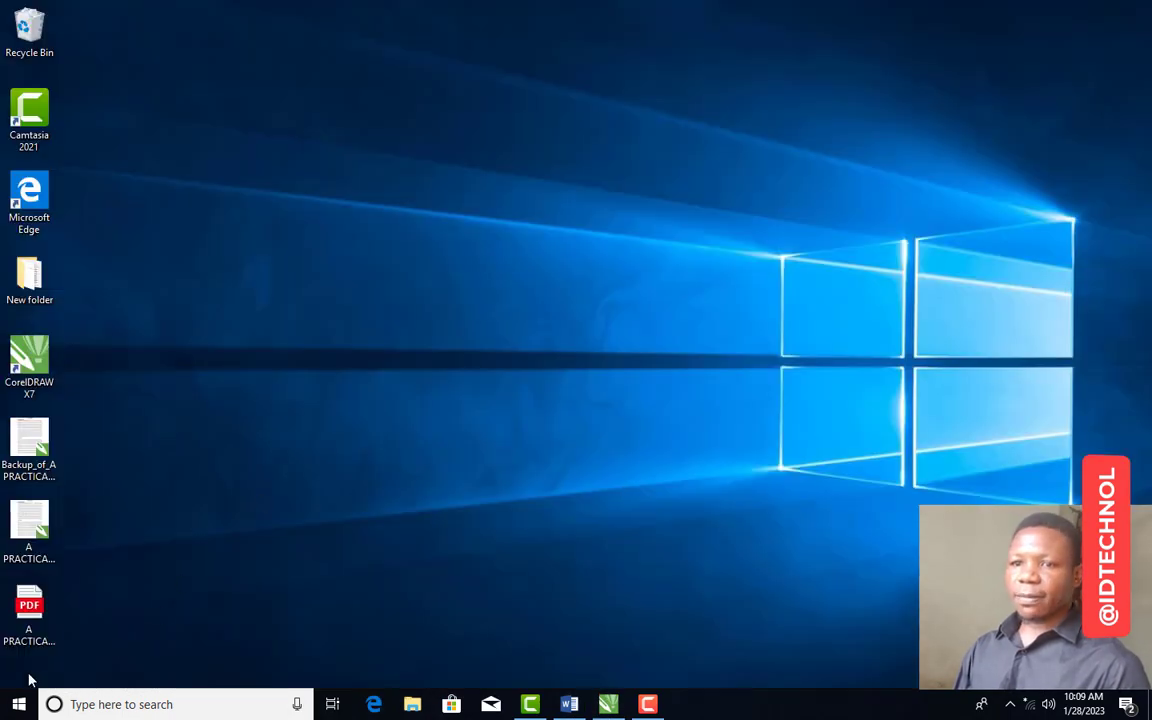
left_click(12, 605)
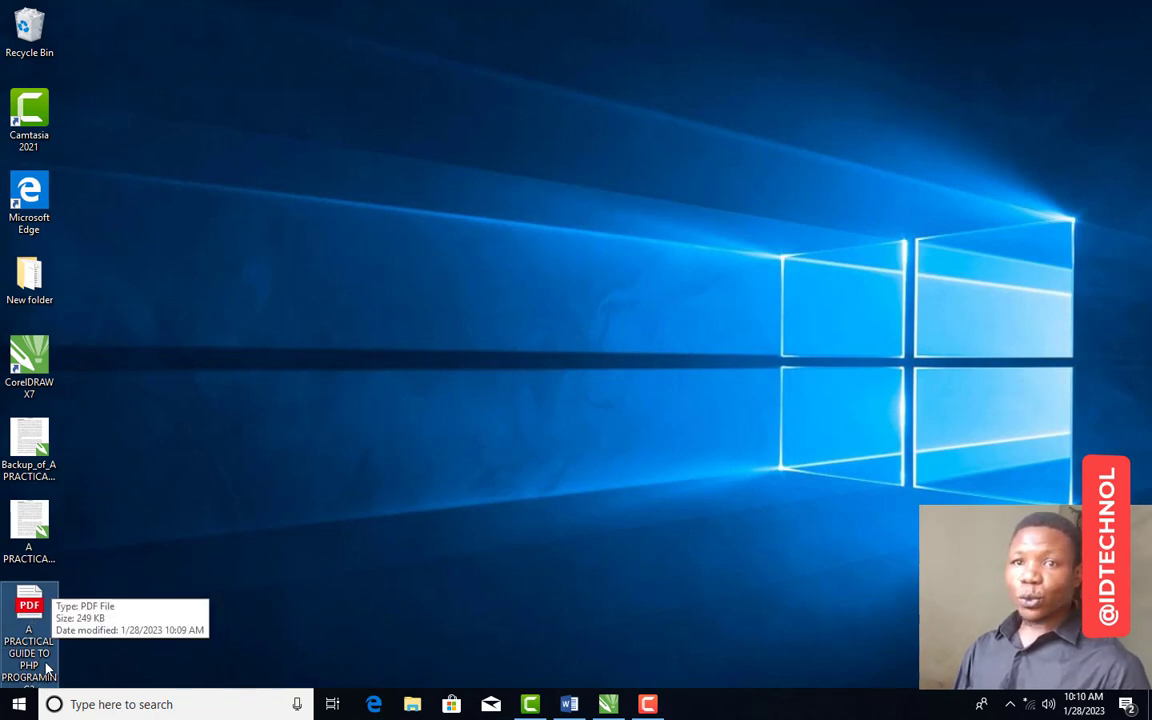
left_click(566, 548)
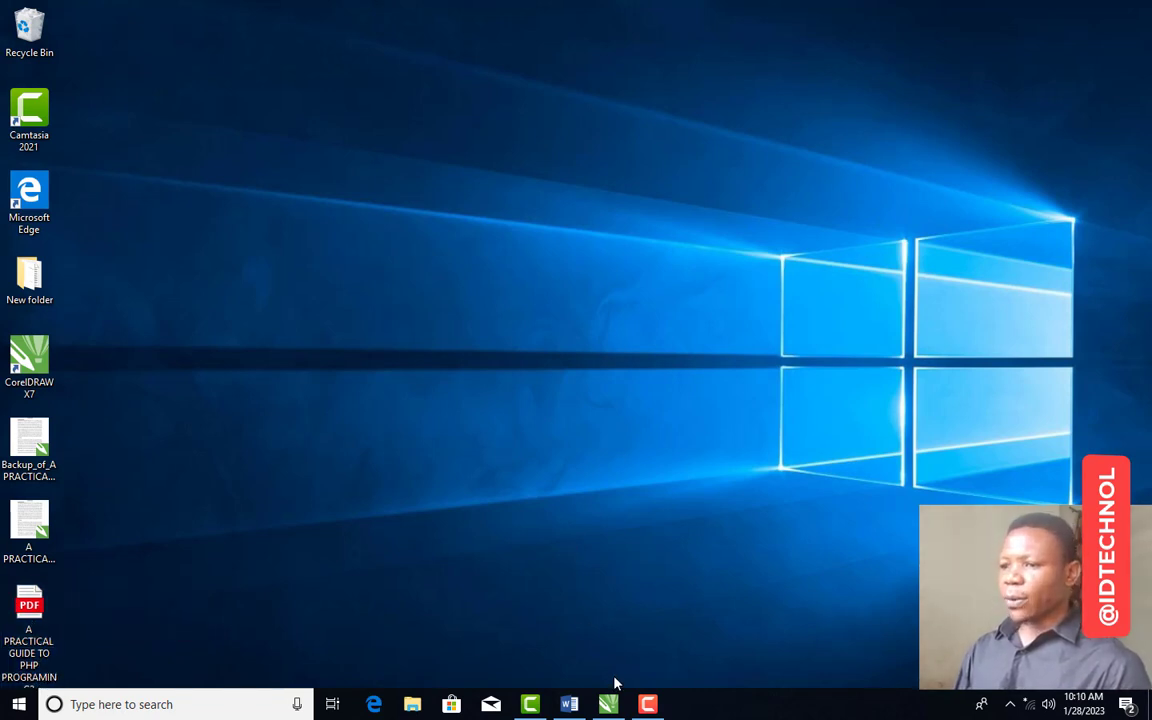
- Switch to Word and look through the PHP guide as far as the HELLO WORLD output picture on page 9
mouse_move(603, 707)
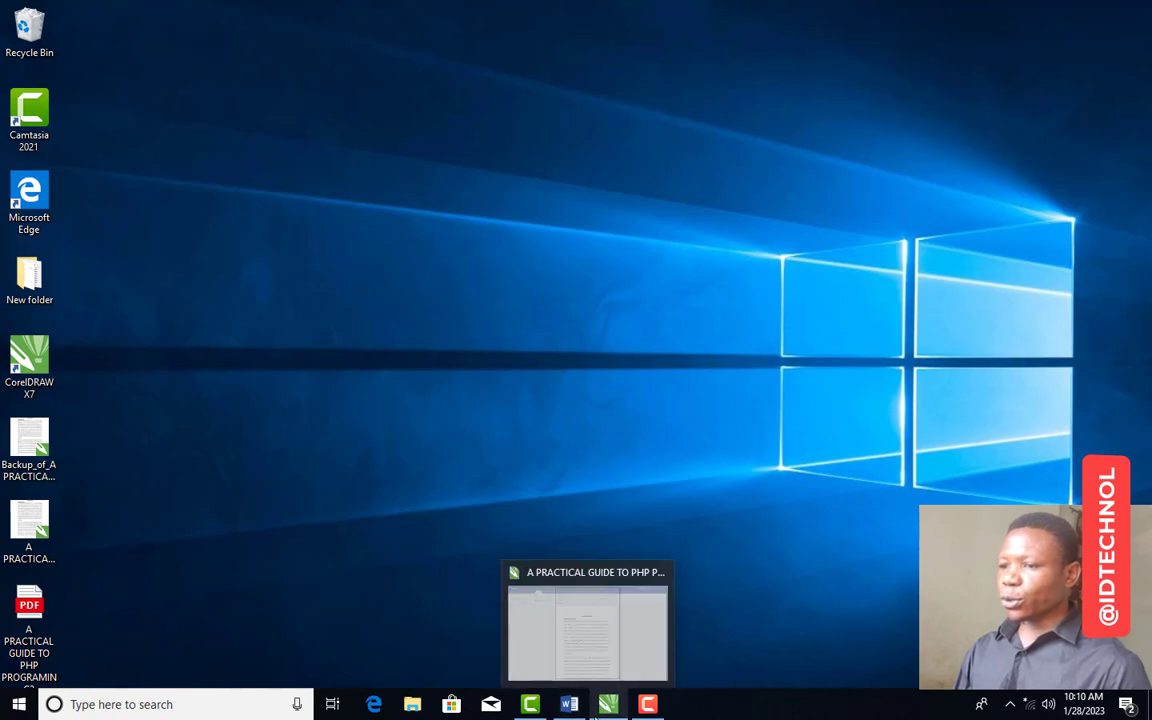
left_click(572, 706)
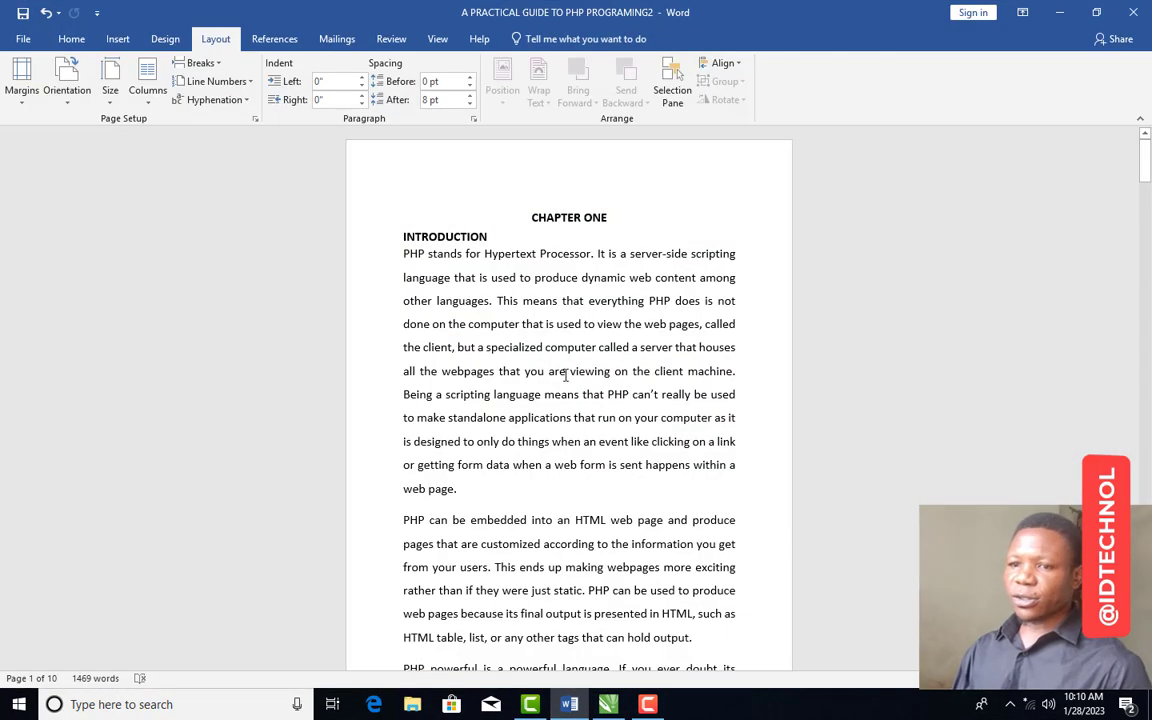
scroll(566, 375, "down", 15)
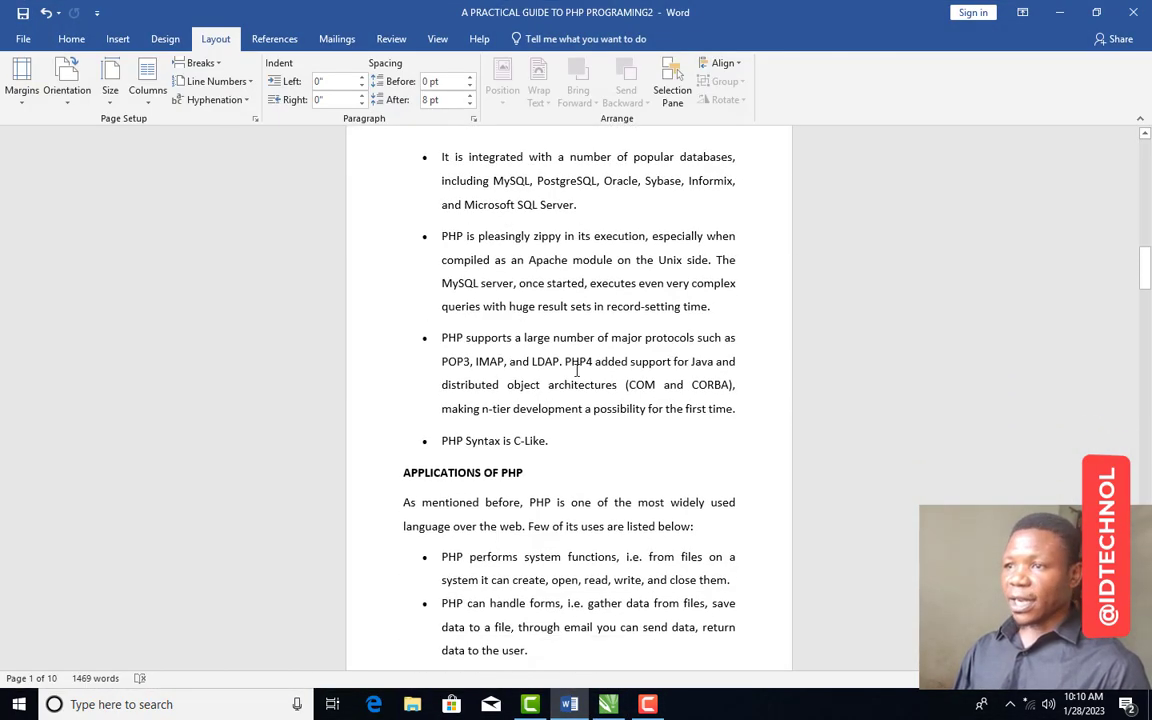
scroll(577, 371, "down", 15)
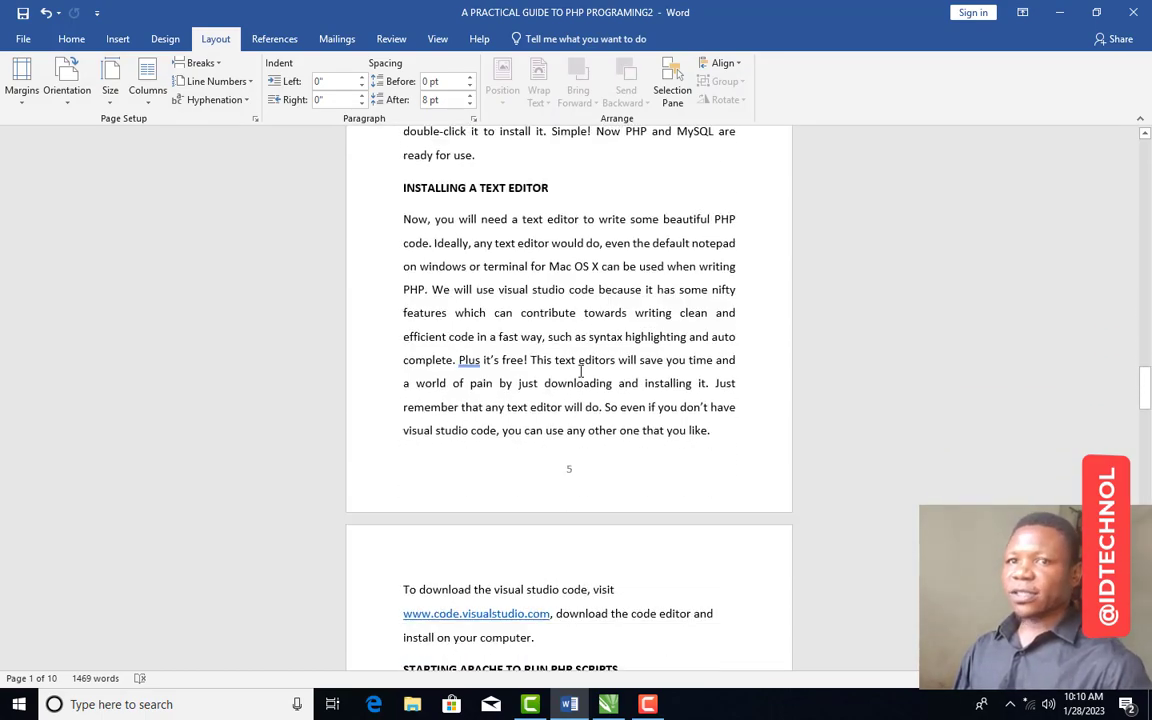
scroll(580, 372, "down", 15)
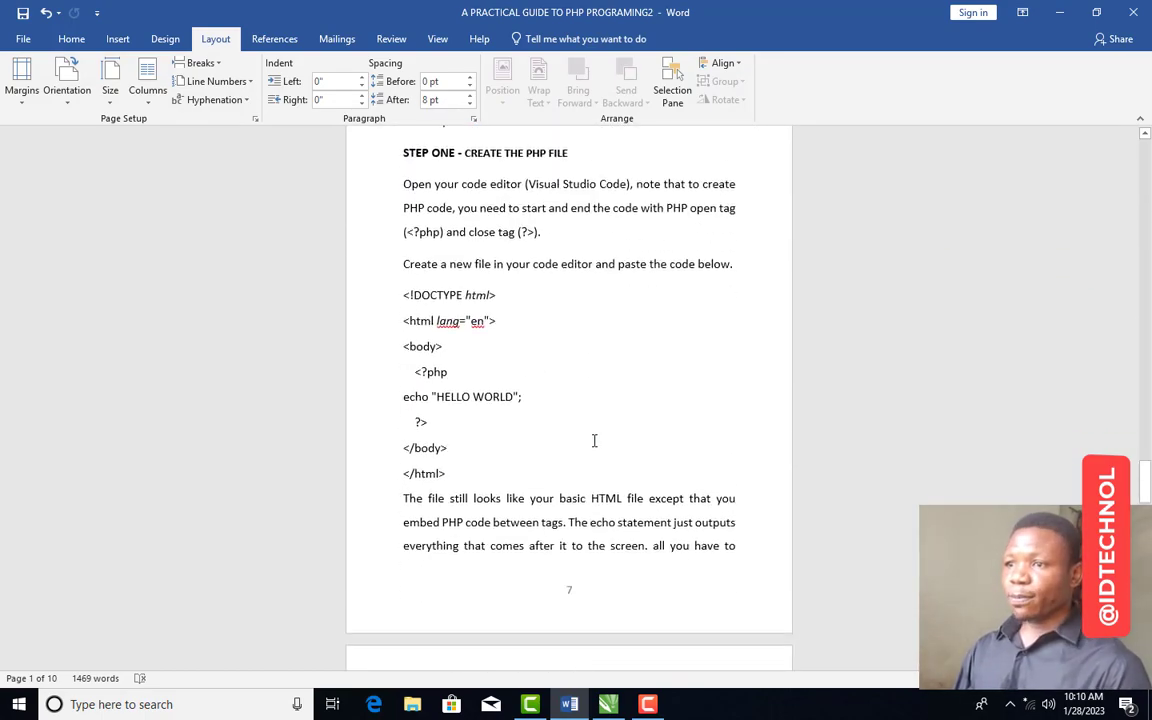
scroll(594, 441, "down", 15)
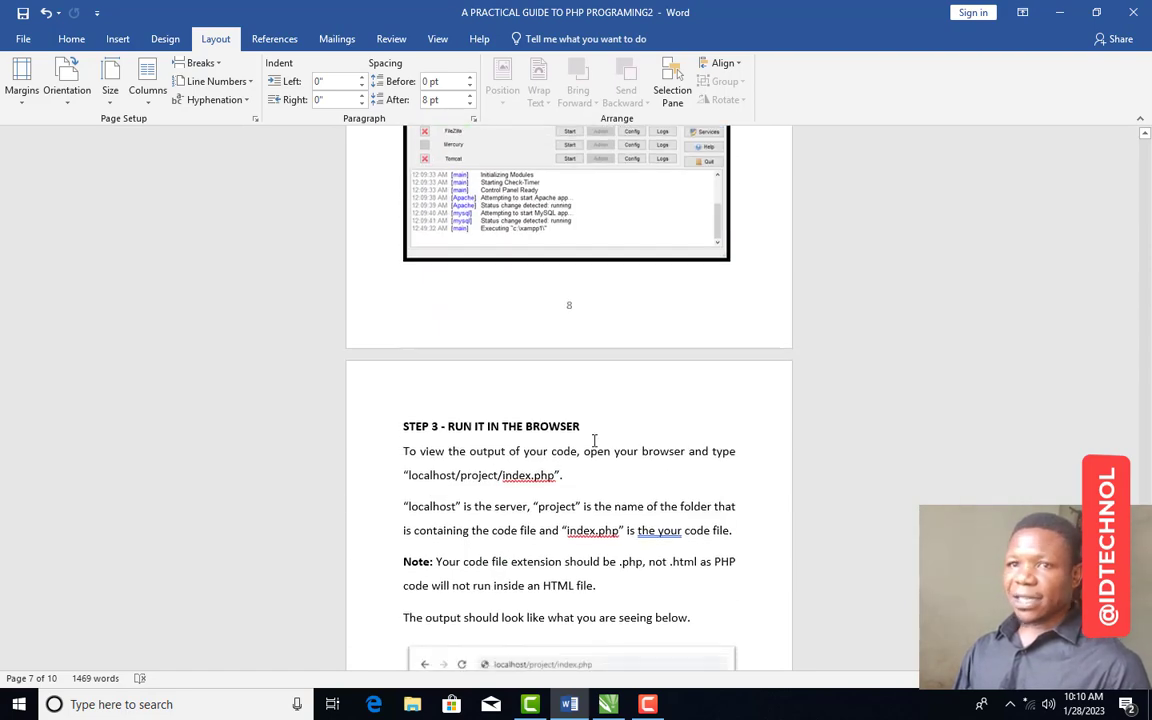
scroll(595, 441, "down", 3)
scroll(595, 441, "down", 4)
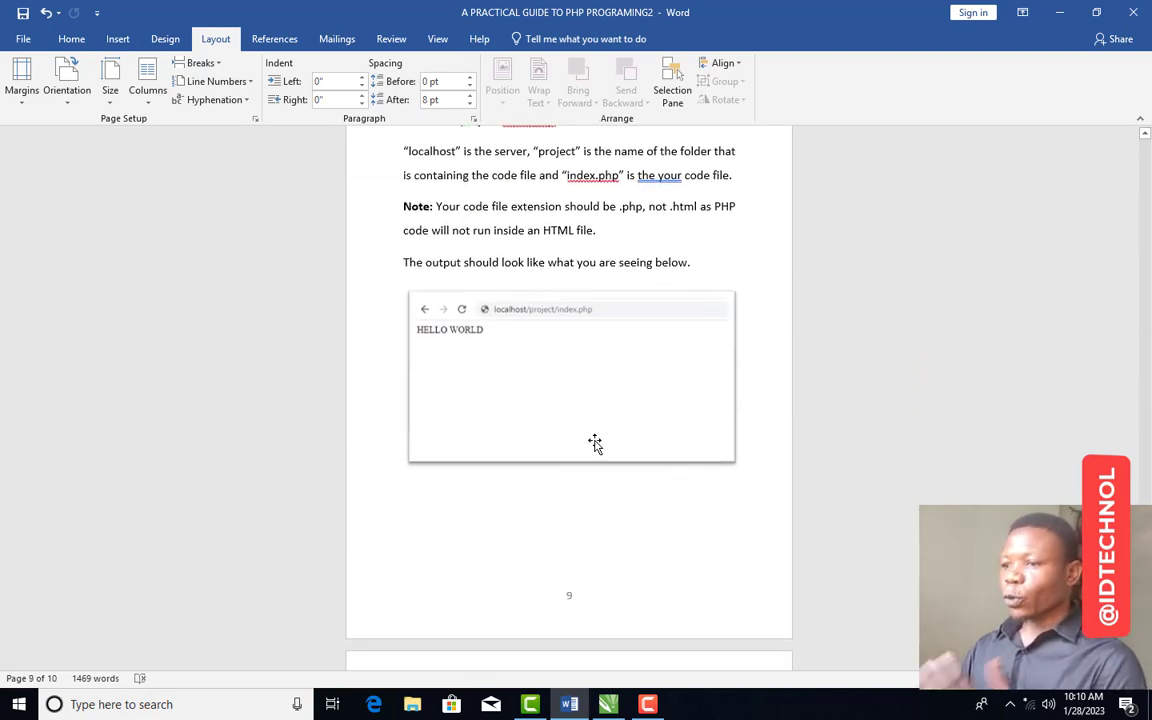
- Switch to CorelDRAW and open the PDF "A PRACTICAL GUIDE TO PHP PROGRAMING2" from the Desktop, importing pages 1-10 as text
key("alt+Tab")
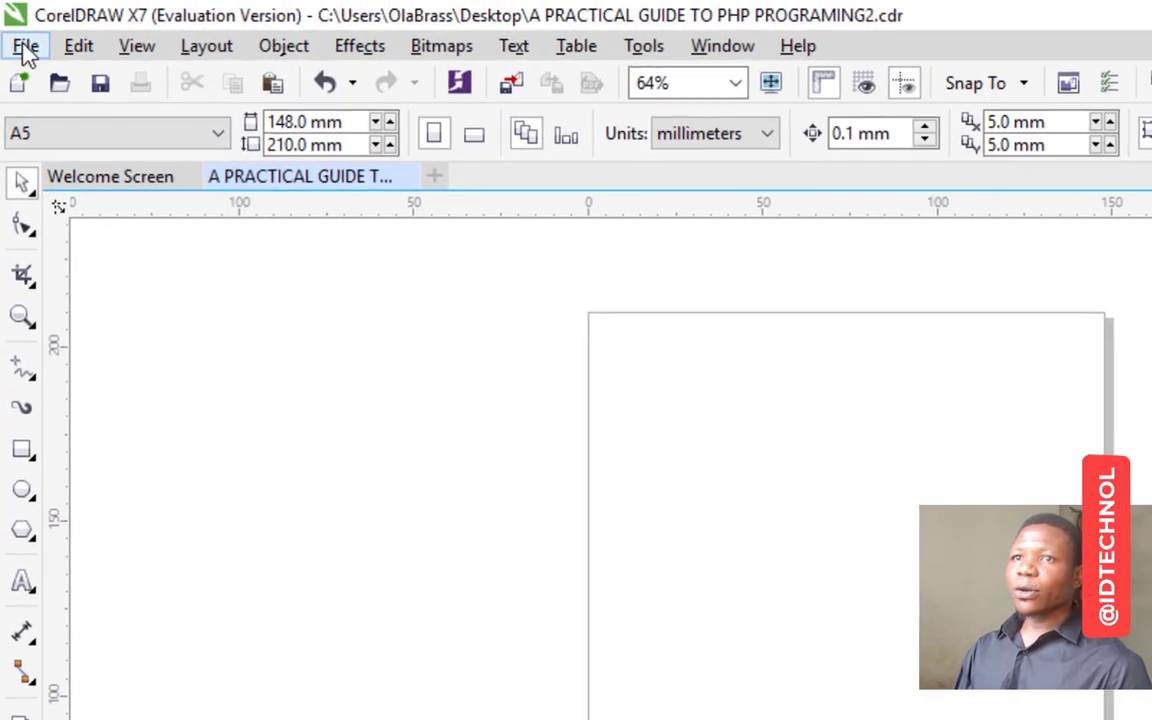
left_click(25, 47)
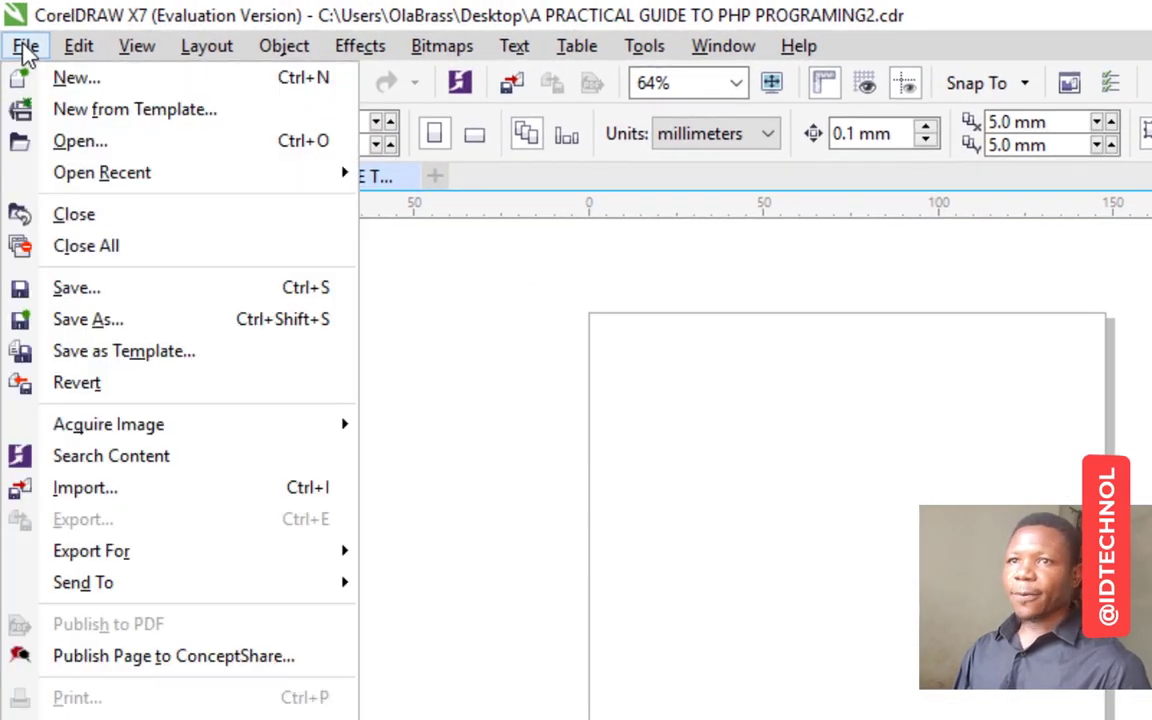
left_click(197, 150)
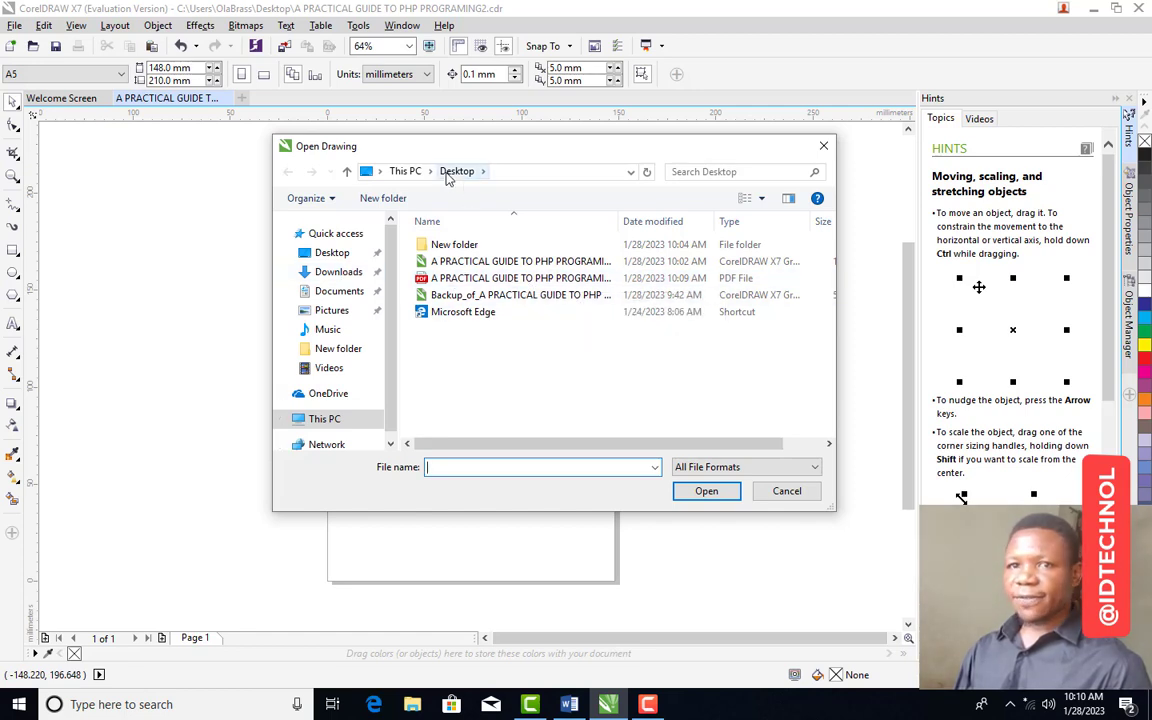
left_click(467, 280)
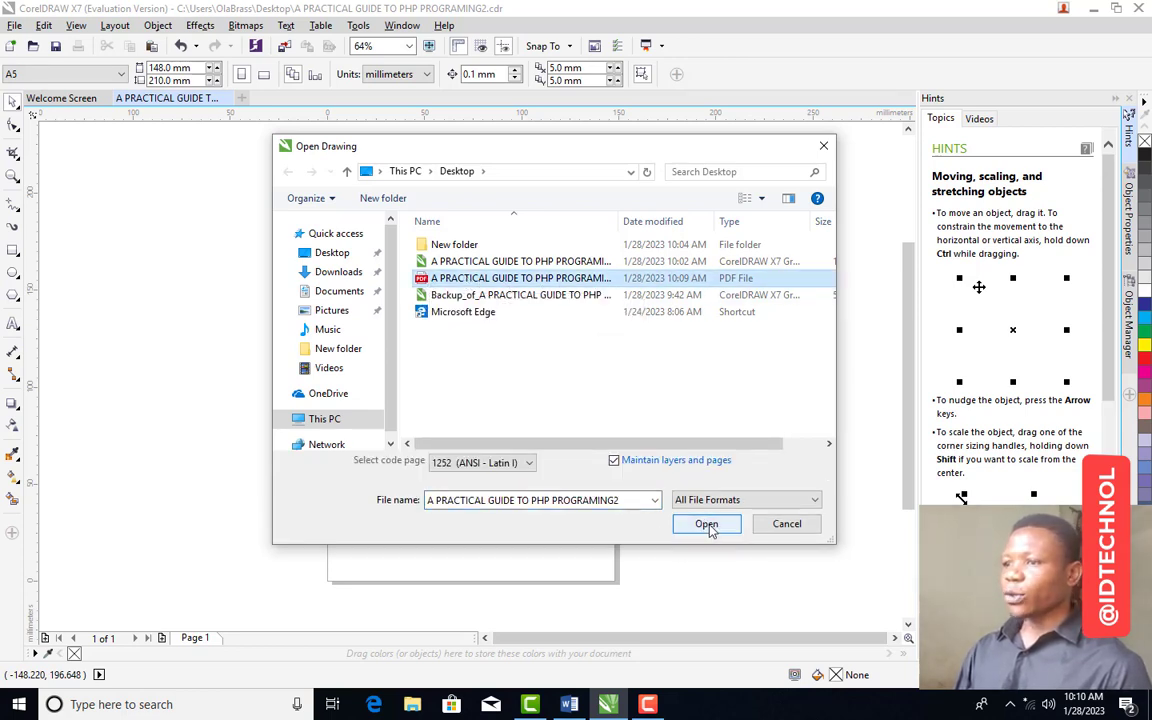
left_click(706, 525)
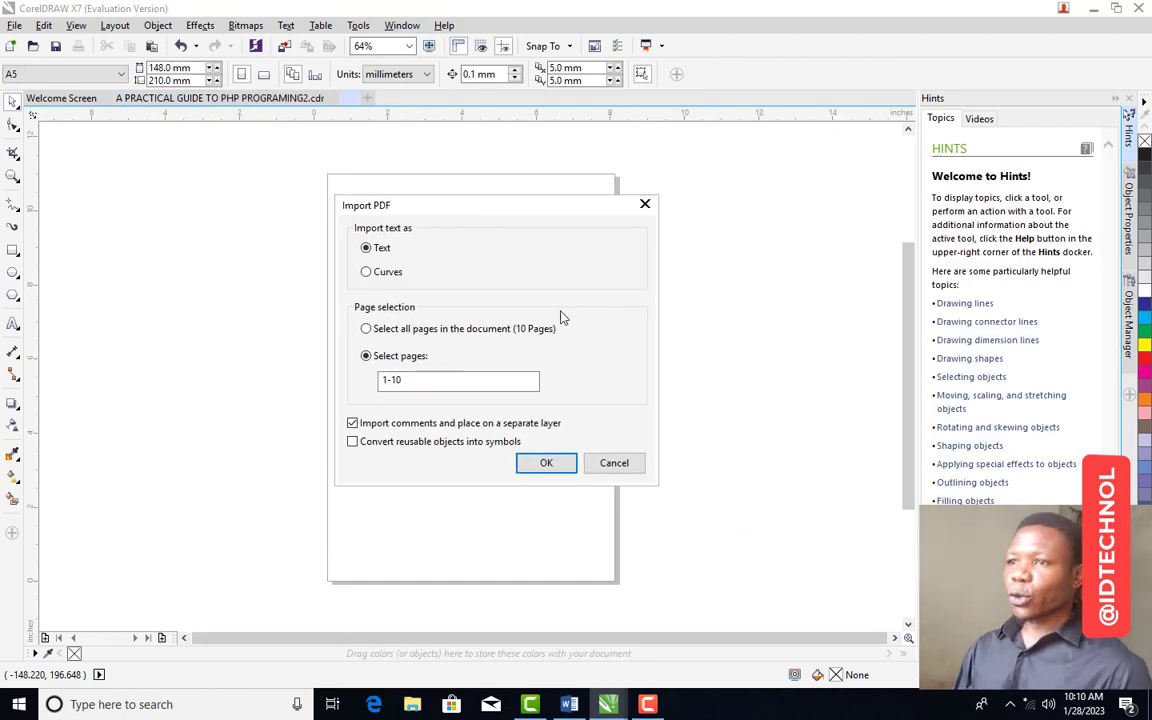
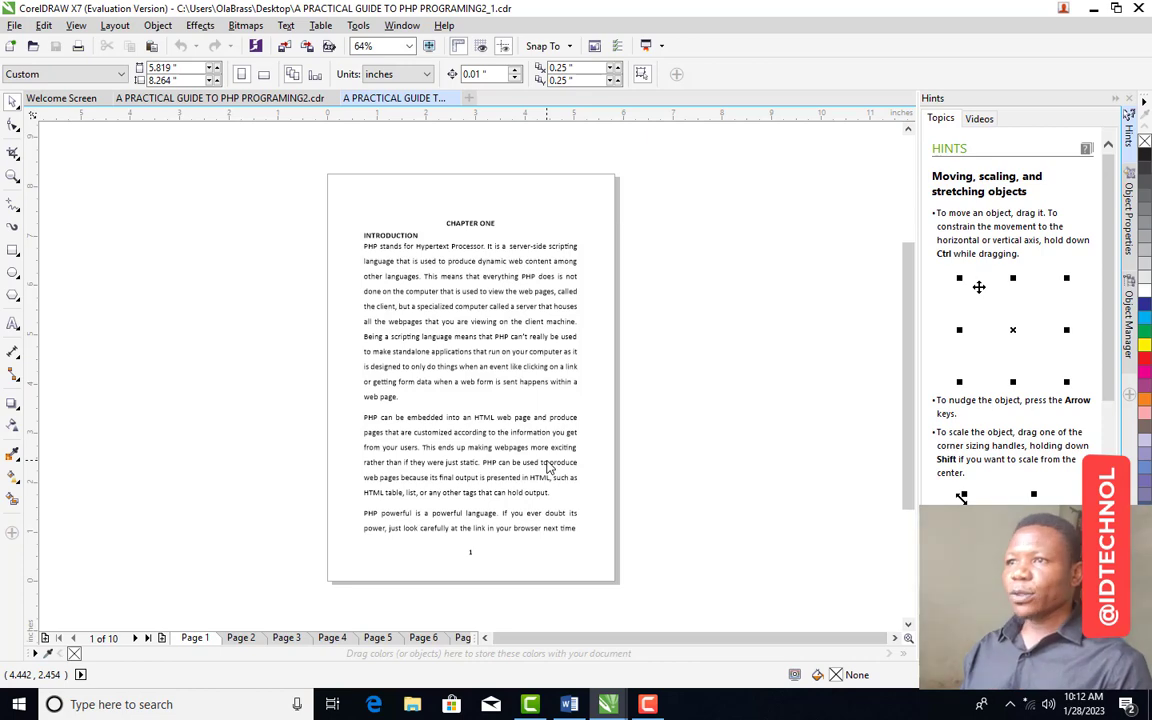
- Examine the imported Chapter One page up close, and switch to Word to view page 6 with the XAMPP Control Panel picture
key("z")
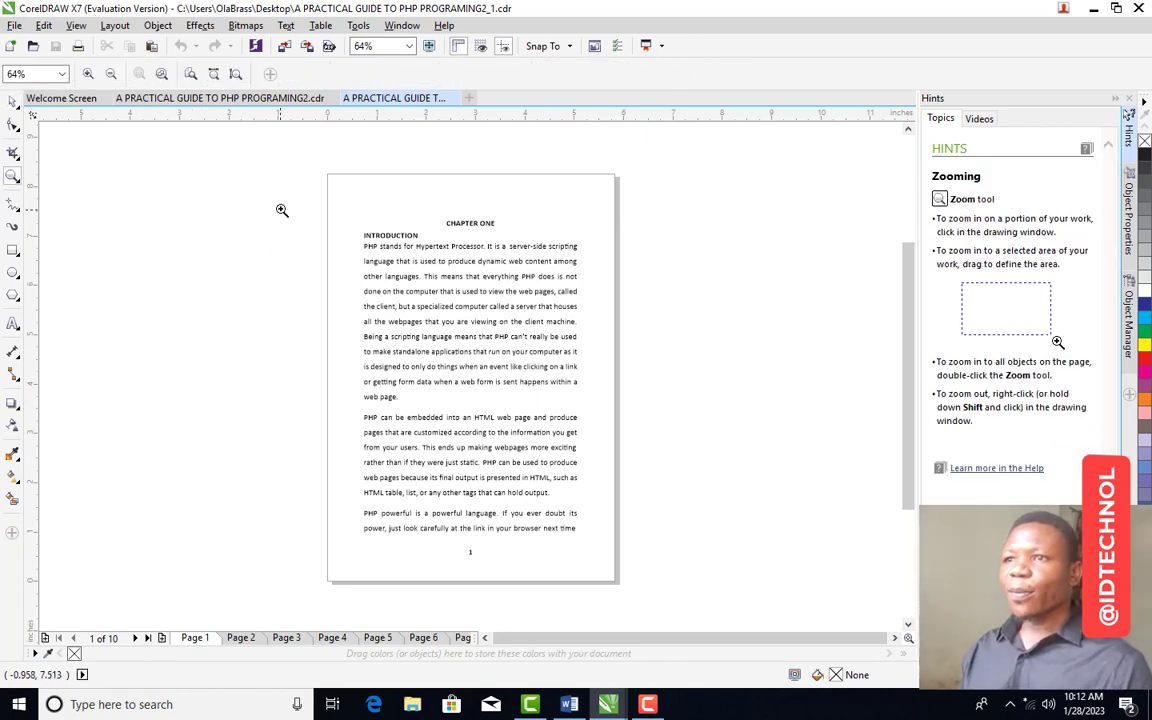
left_click_drag(311, 160, 635, 588)
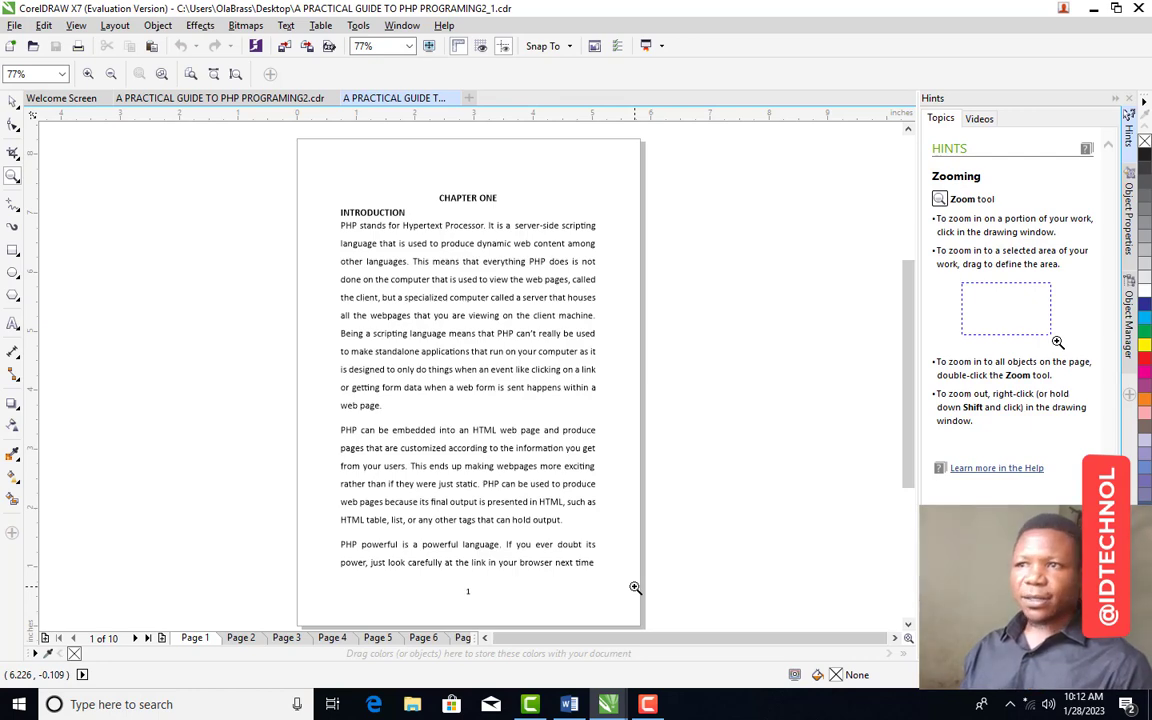
left_click(569, 704)
scroll(617, 393, "up", 15)
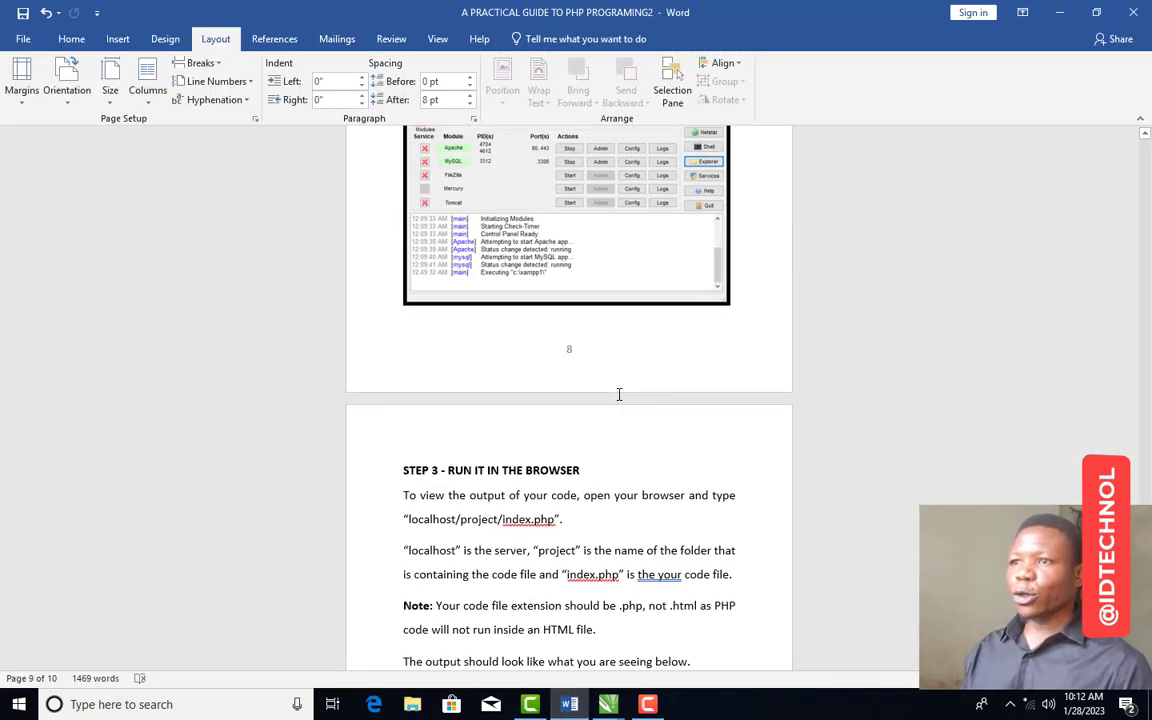
scroll(618, 393, "up", 8)
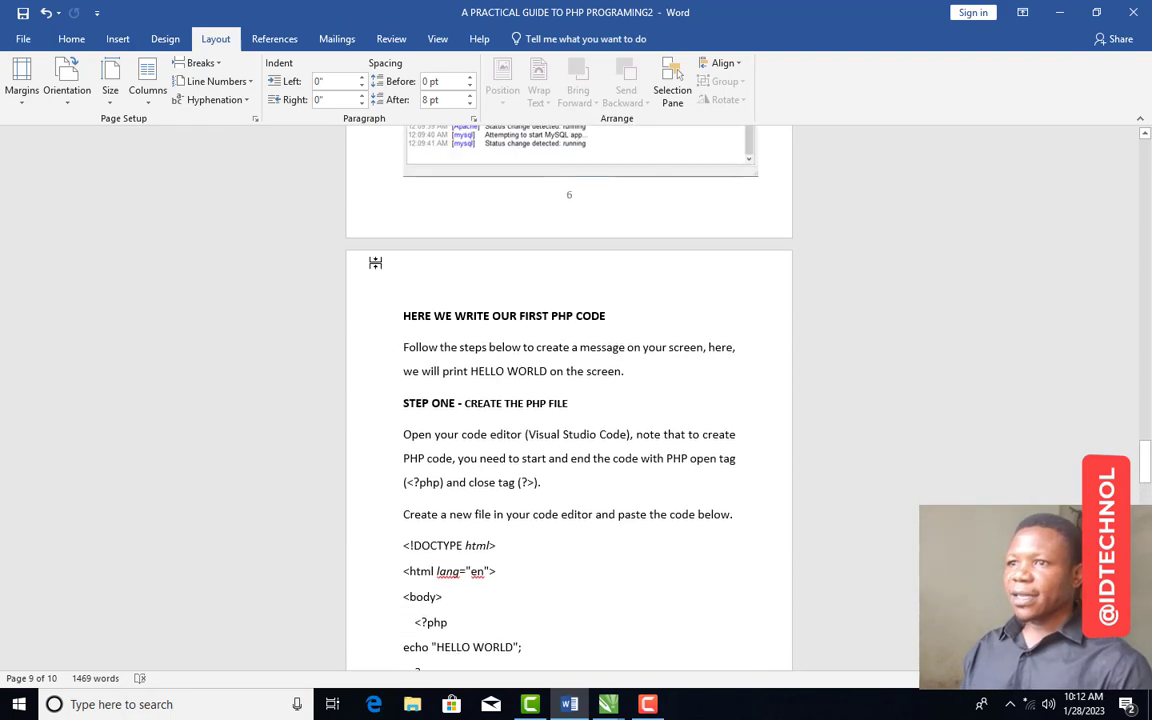
scroll(621, 427, "up", 5)
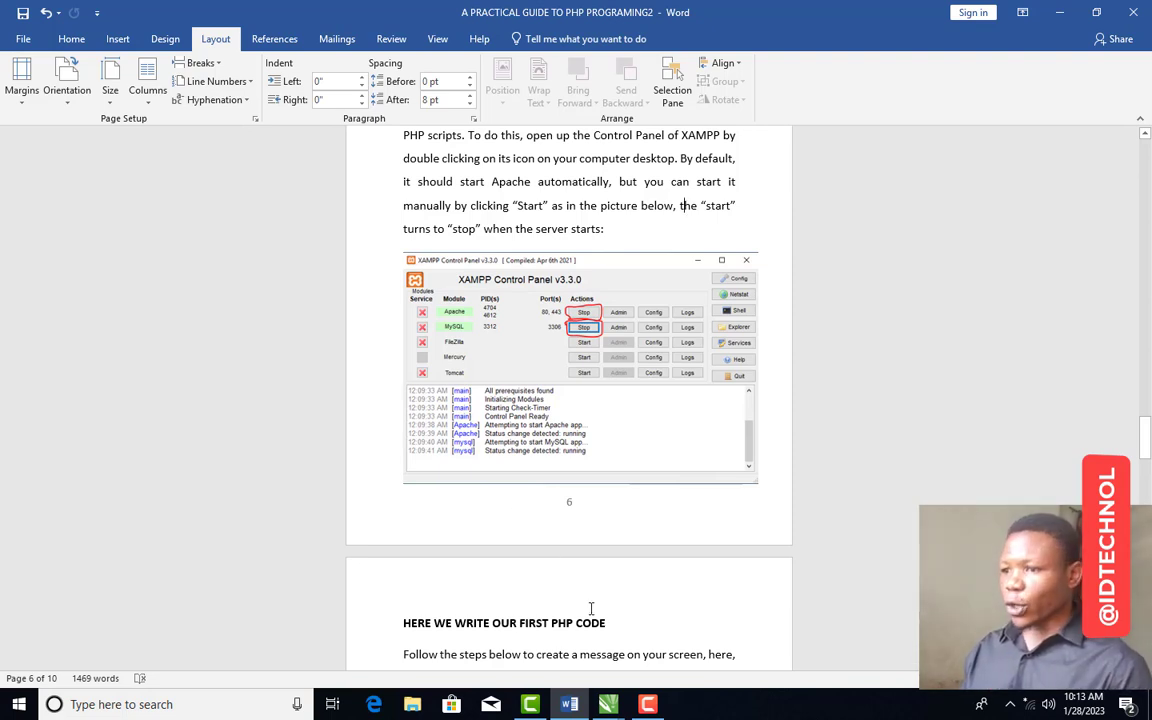
- Switch to CorelDRAW and check the imported pages one by one up to page 6 with the XAMPP picture
left_click(608, 704)
left_click(697, 650)
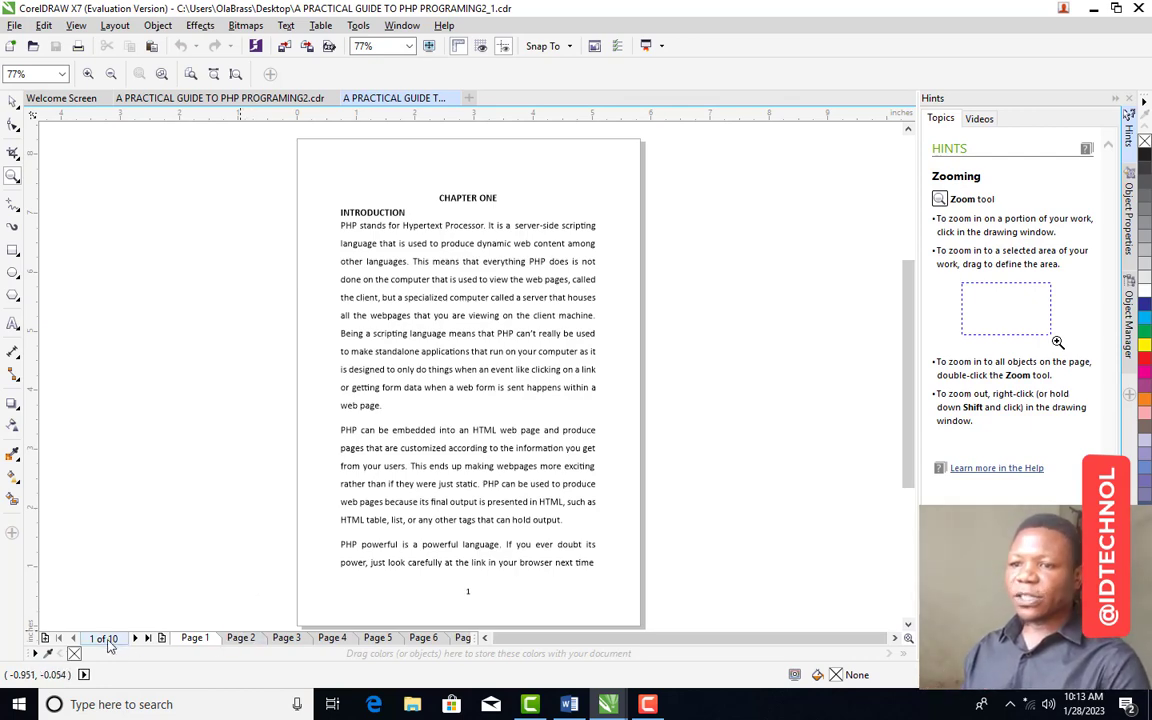
left_click(236, 640)
left_click(287, 639)
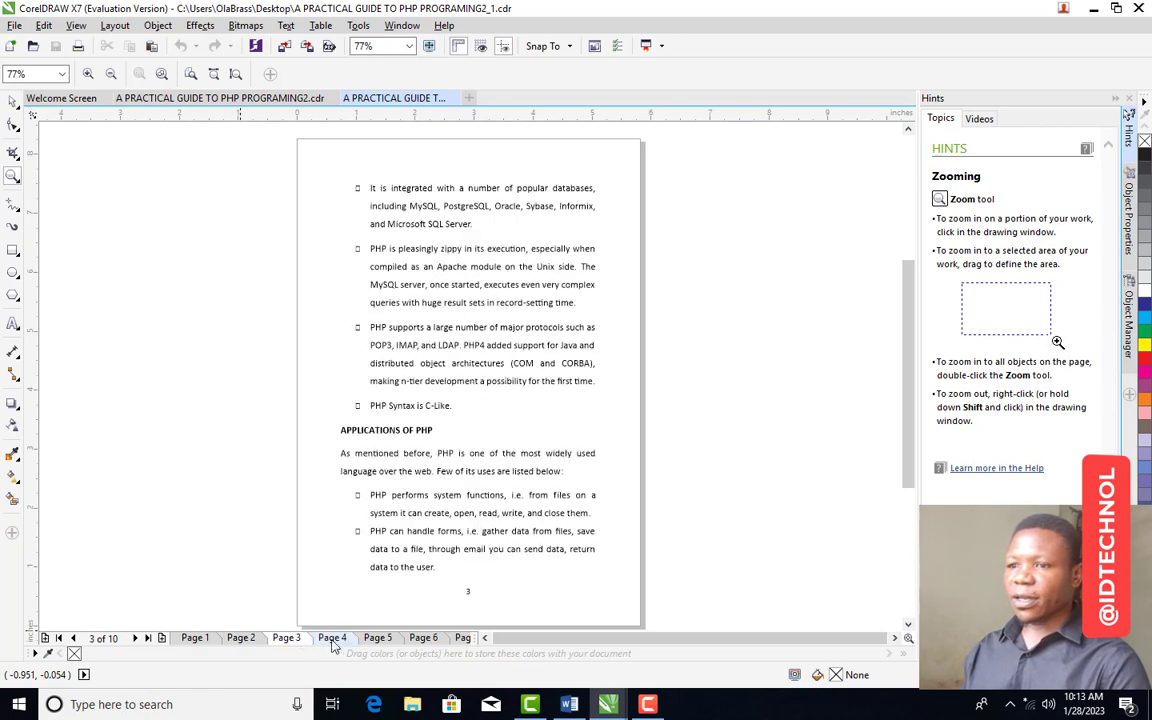
left_click(331, 639)
left_click(378, 639)
left_click(424, 639)
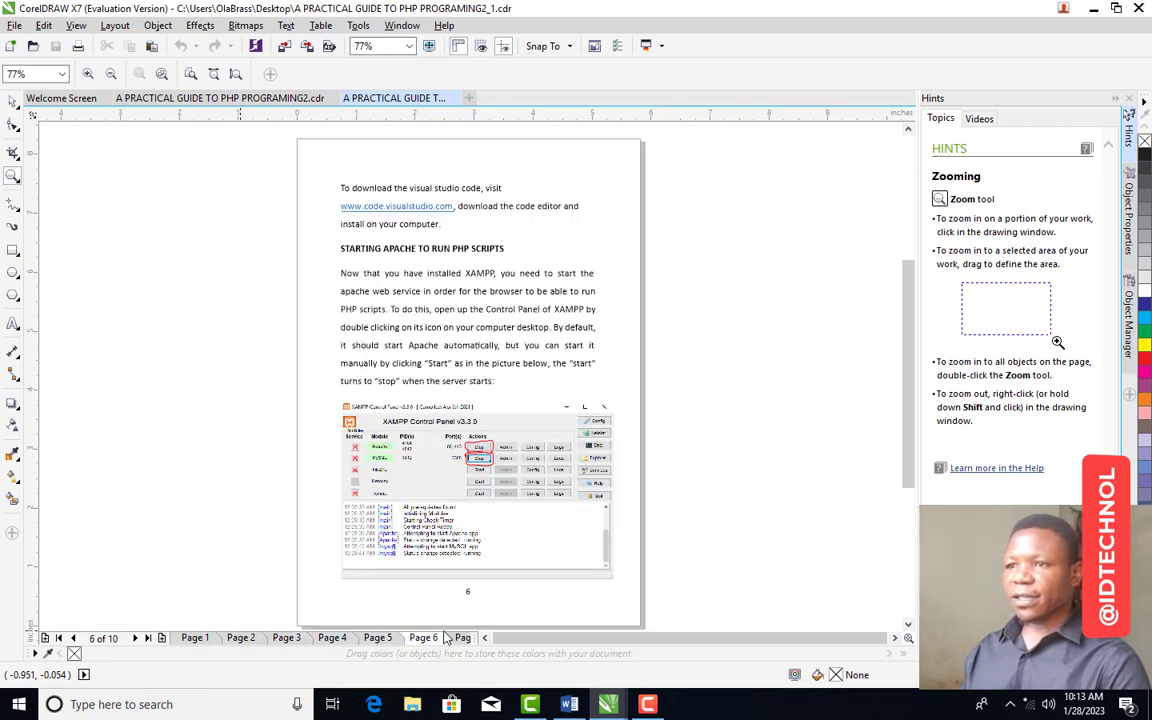